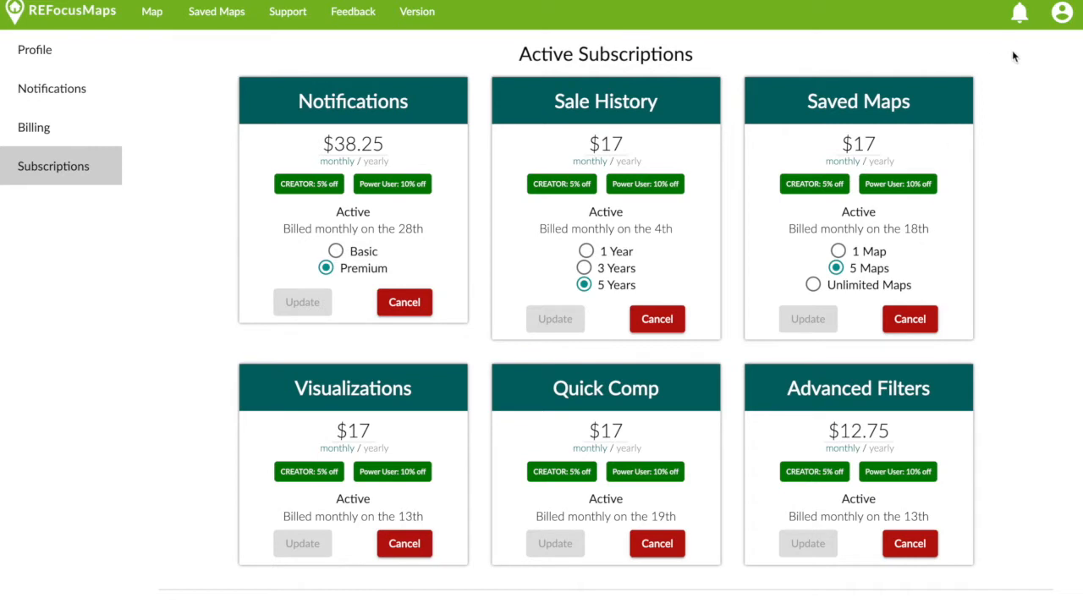
# - Open the notification trigger settings and start creating a new trigger
pyautogui.click(1063, 17)
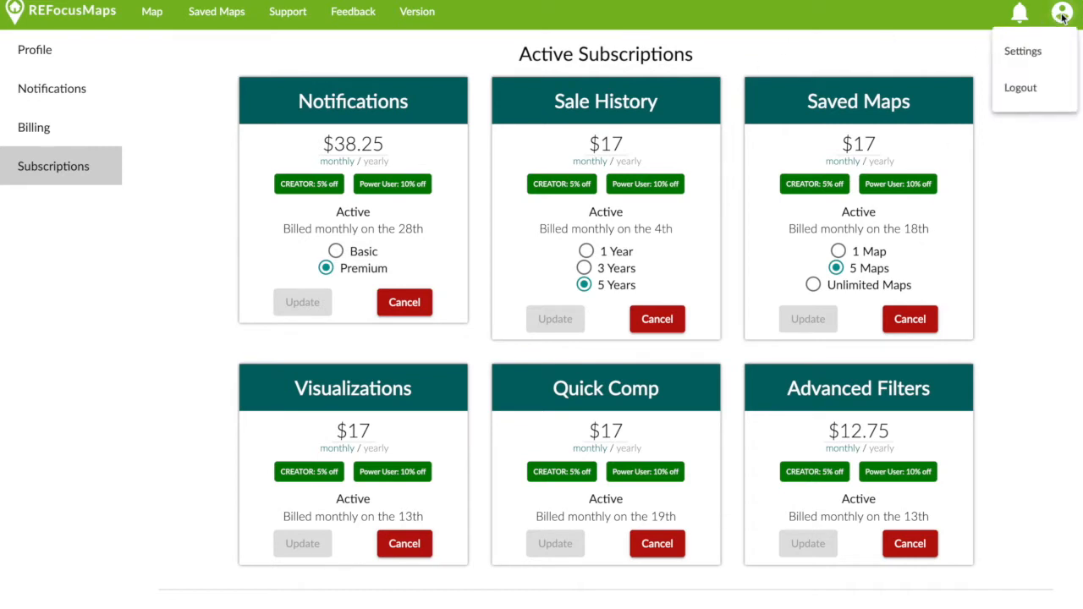
pyautogui.click(1029, 53)
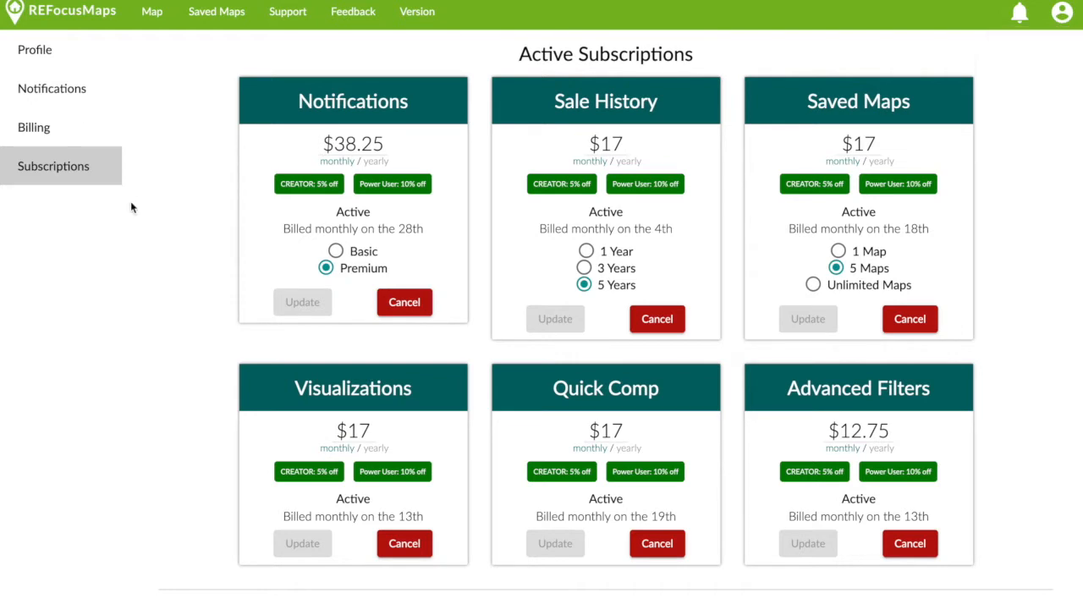
pyautogui.click(75, 95)
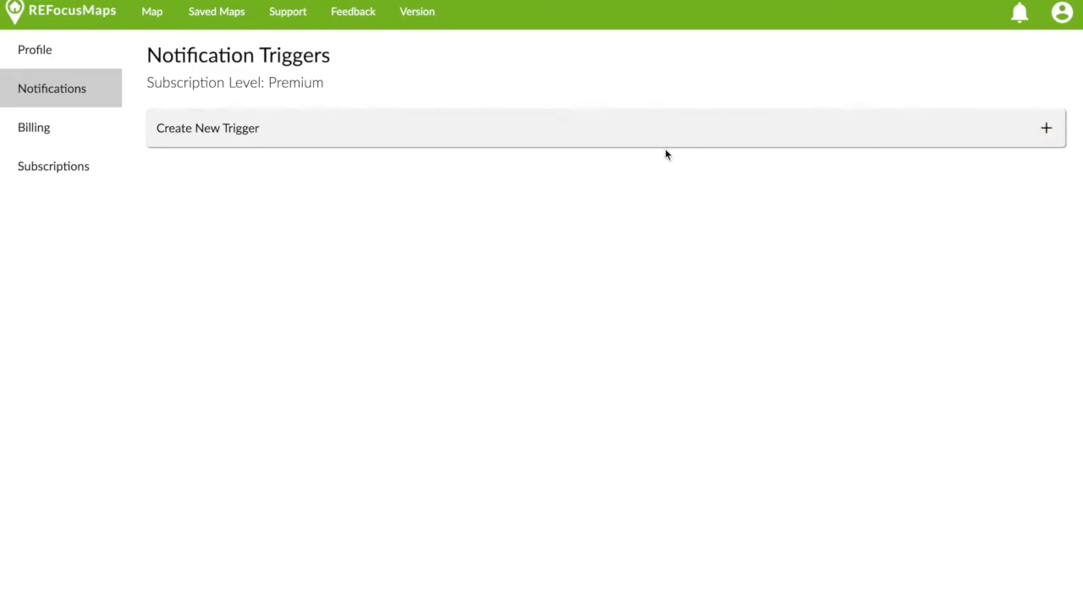
pyautogui.click(1047, 130)
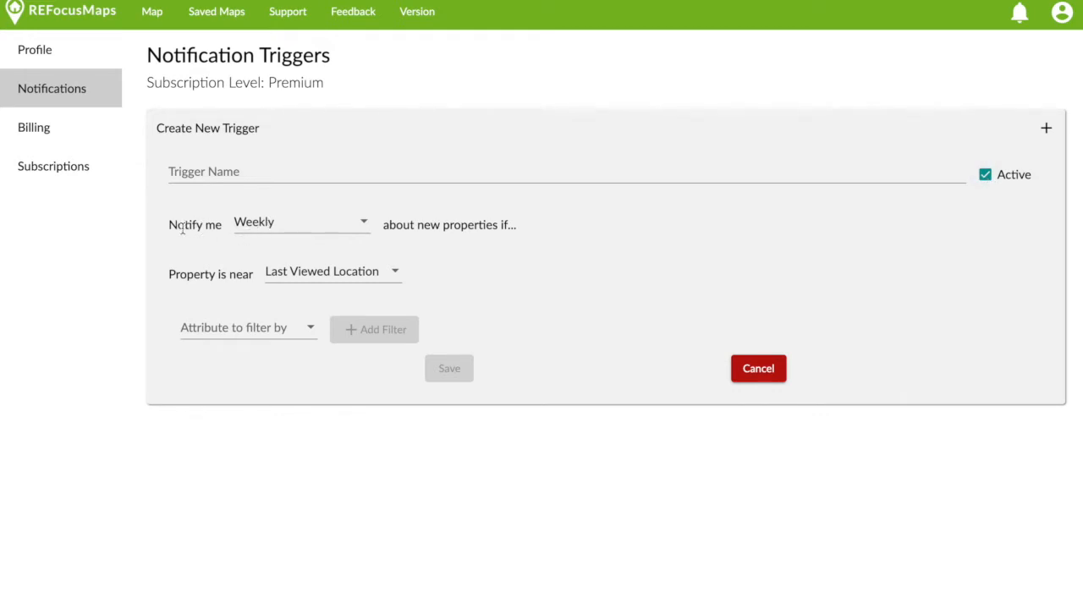
# - Review the notification frequency options available for the new trigger
pyautogui.click(318, 228)
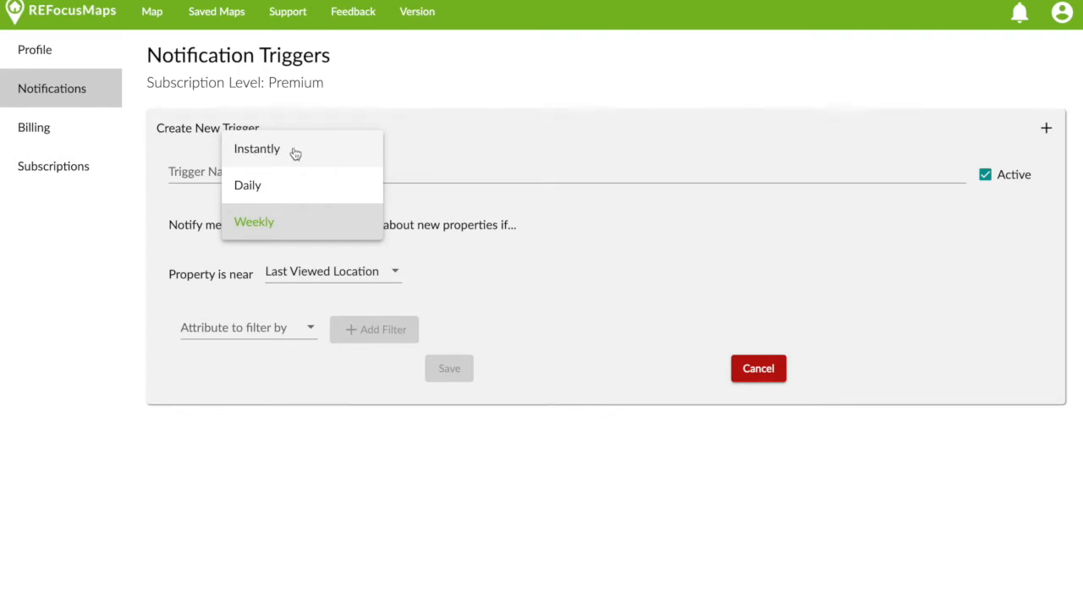
pyautogui.click(458, 248)
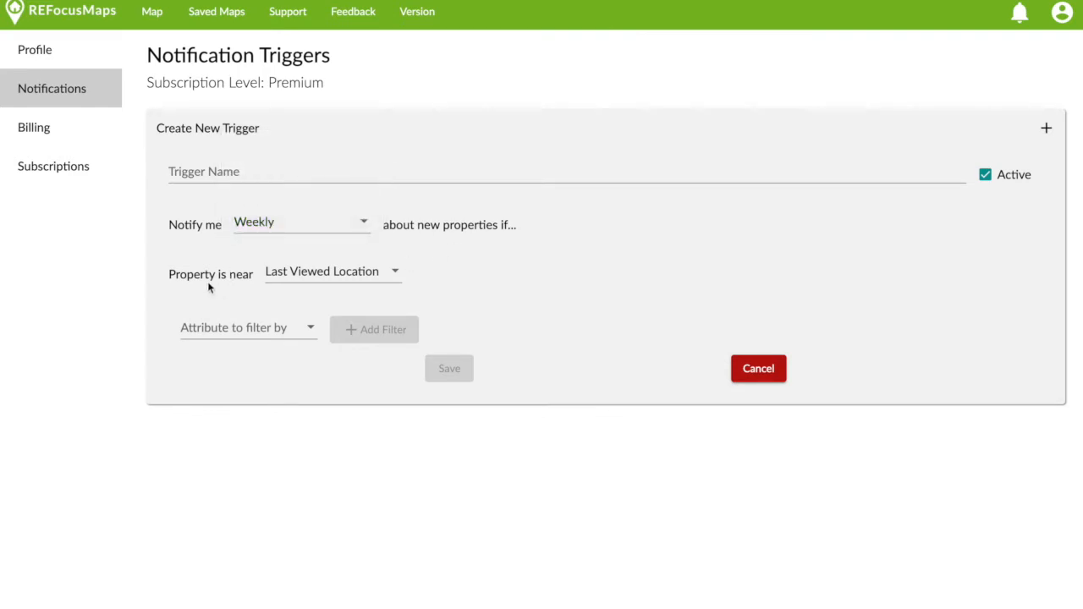
pyautogui.tripleClick(175, 278)
pyautogui.click(185, 279)
# - Set the trigger's property location to the city Royal Oak
pyautogui.click(321, 273)
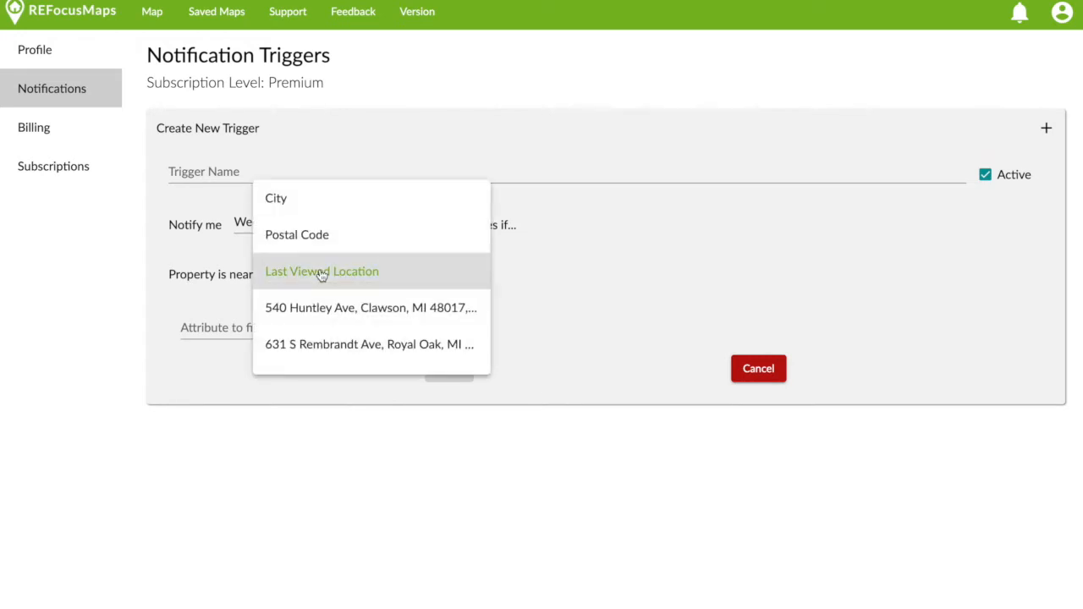
pyautogui.click(339, 210)
pyautogui.click(468, 277)
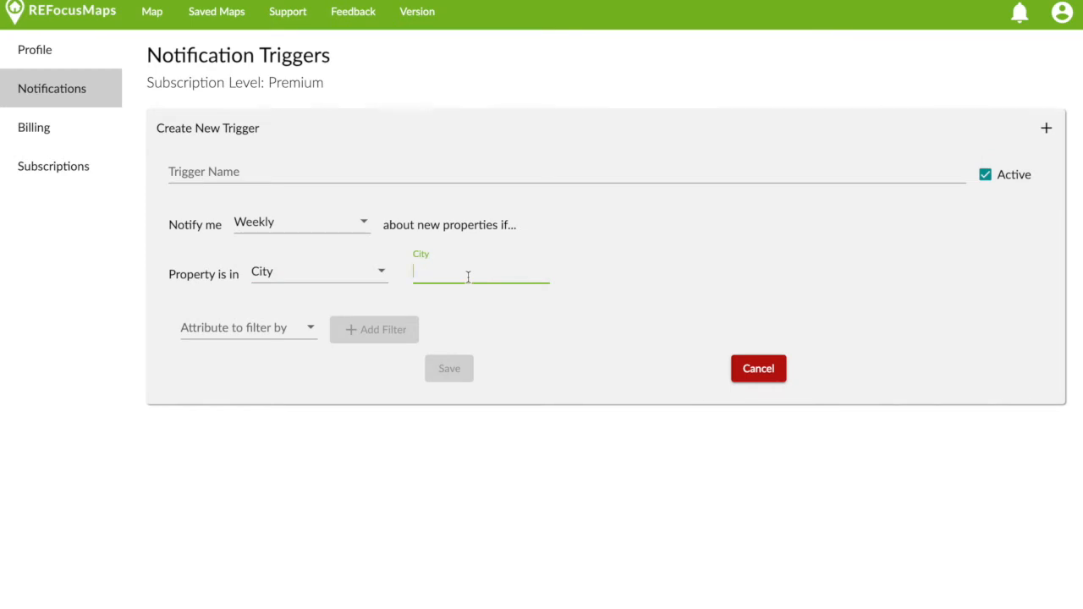
pyautogui.write('Royal Oak')
# - Switch the property location criterion to Postal Code, enter 48067 in place of the city, and clear the value
pyautogui.click(349, 269)
pyautogui.click(341, 305)
pyautogui.click(483, 278)
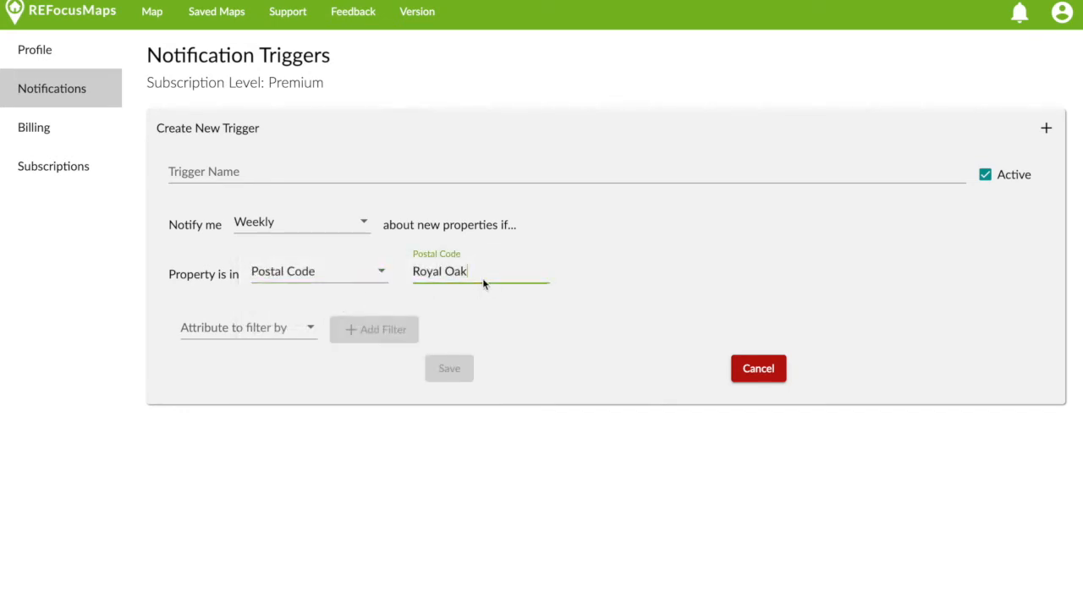
pyautogui.hotkey('ctrl', 'a')
pyautogui.press('BackSpace')
pyautogui.write('48067')
pyautogui.press('BackSpace')
pyautogui.press('BackSpace')
pyautogui.press('BackSpace')
pyautogui.press('BackSpace')
pyautogui.press('BackSpace')
# - Base the trigger's location on the saved map for the Clawson property and review the filters it brings in
pyautogui.click(339, 273)
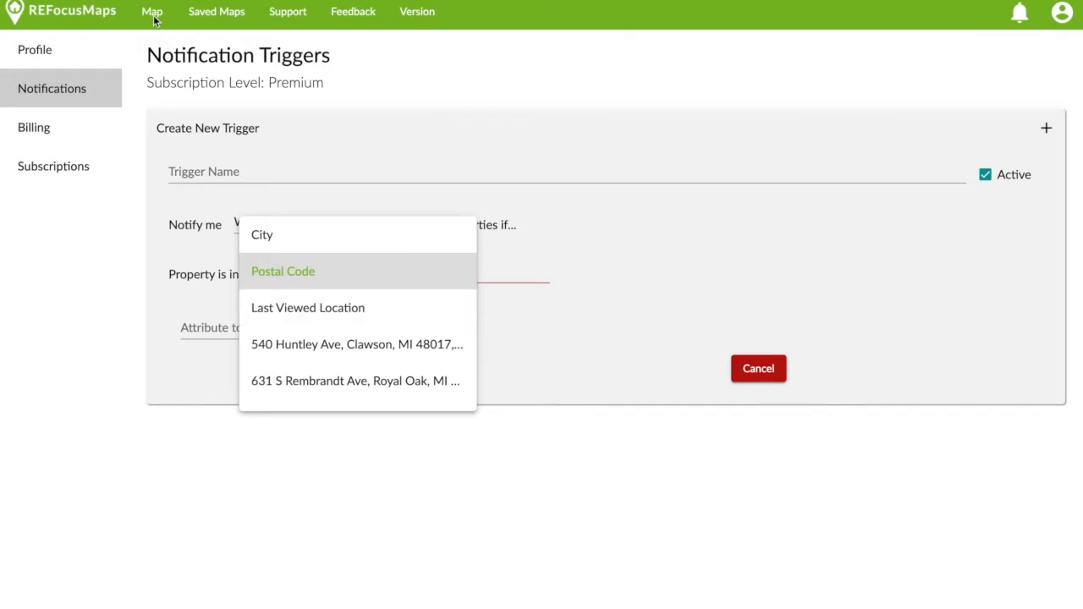
pyautogui.click(117, 220)
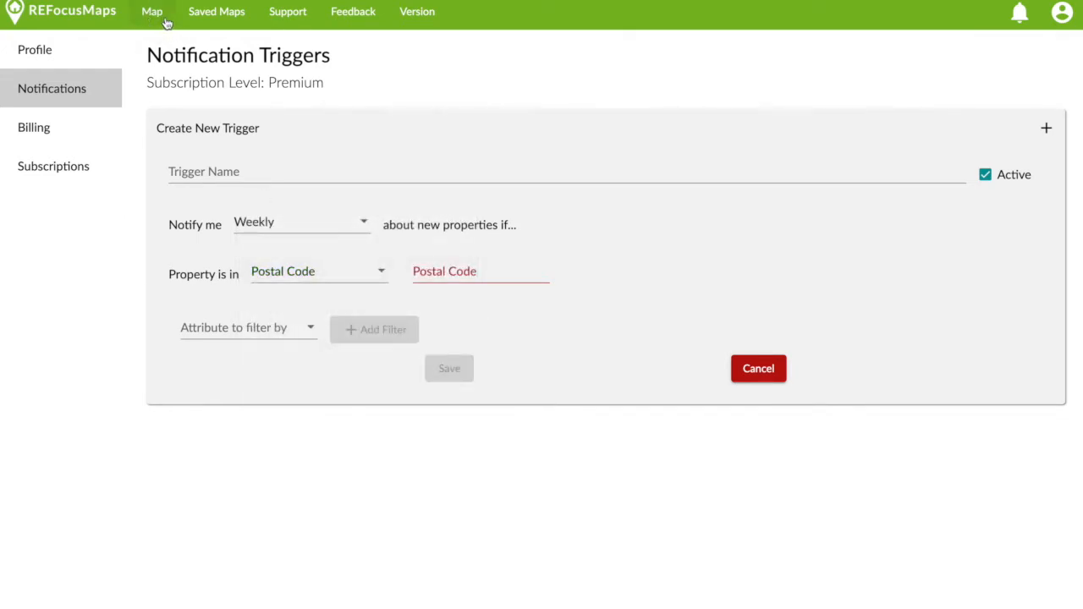
pyautogui.click(332, 281)
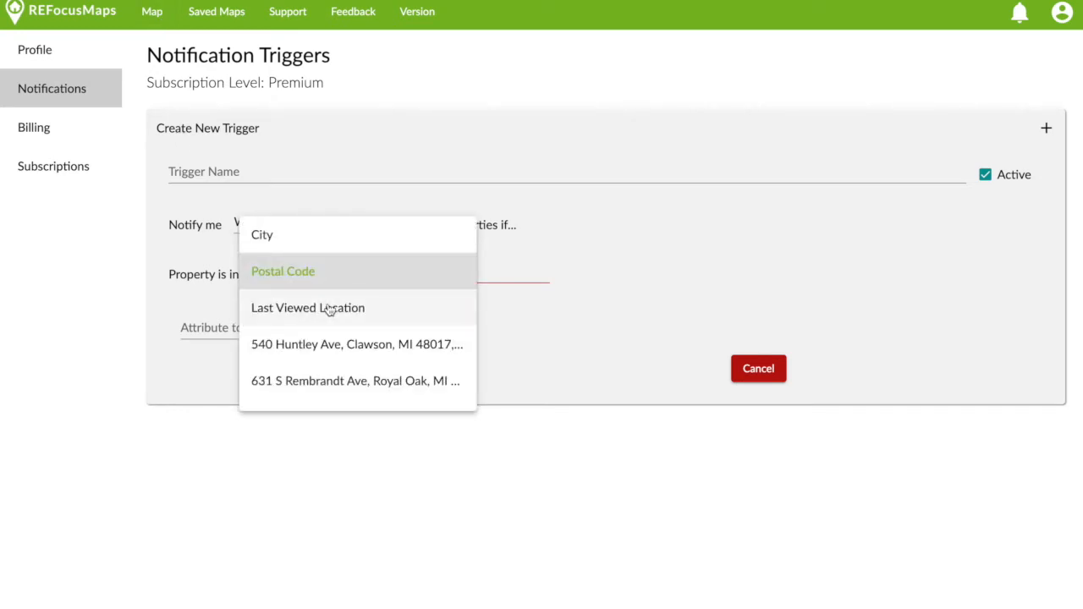
pyautogui.scroll(-1, 330, 309)
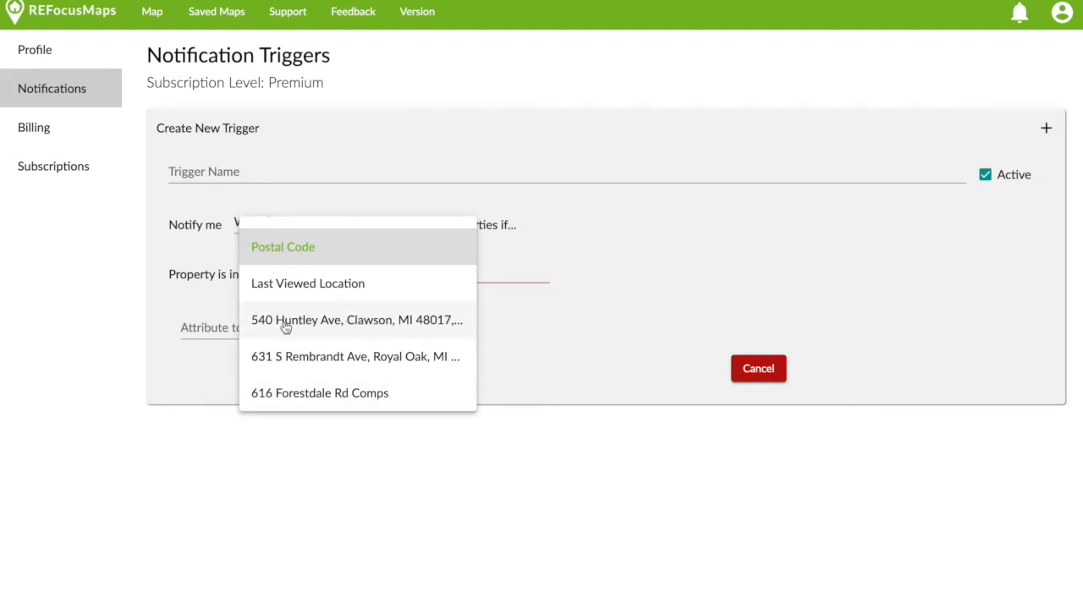
pyautogui.click(346, 327)
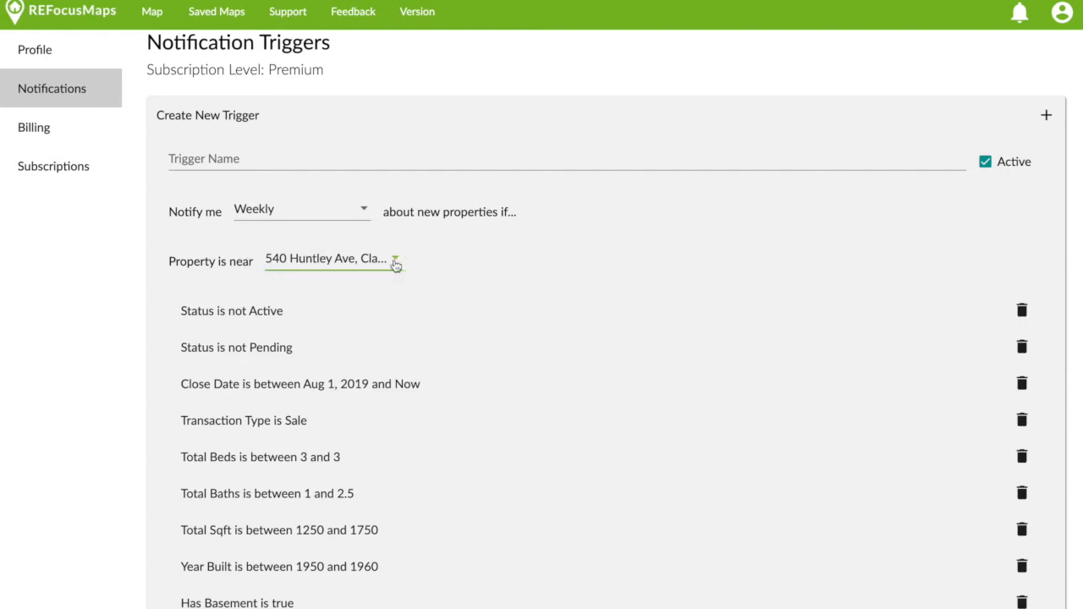
pyautogui.scroll(-1, 304, 261)
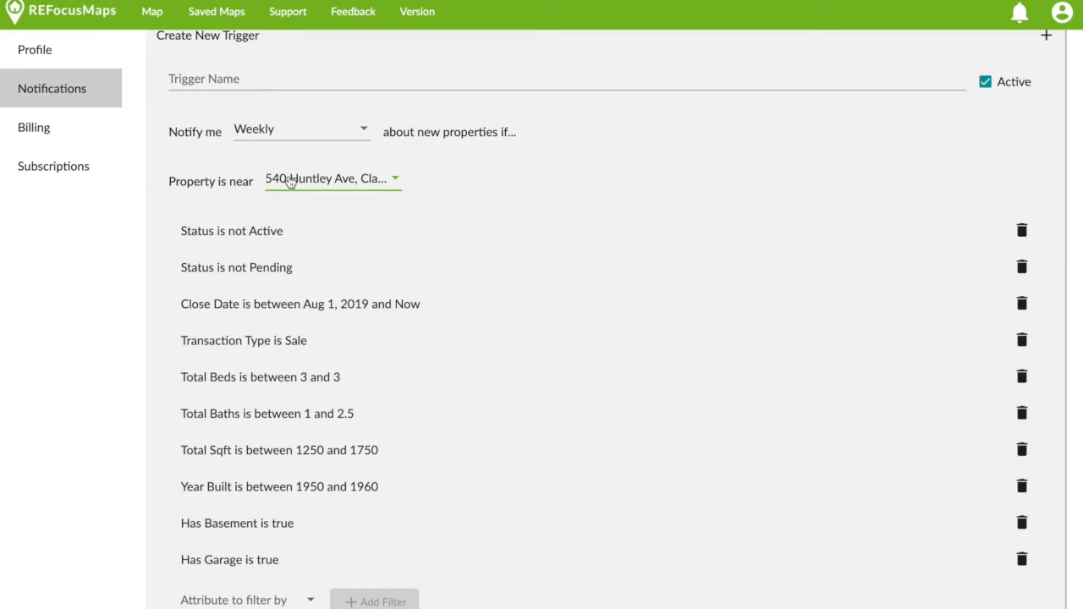
pyautogui.scroll(-1, 330, 301)
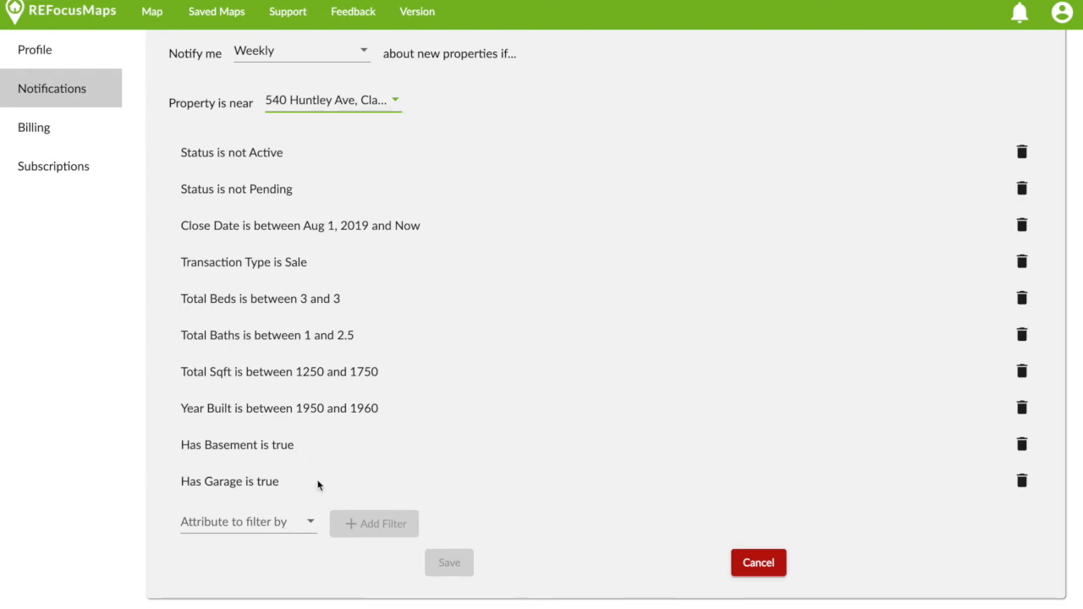
pyautogui.scroll(2, 356, 484)
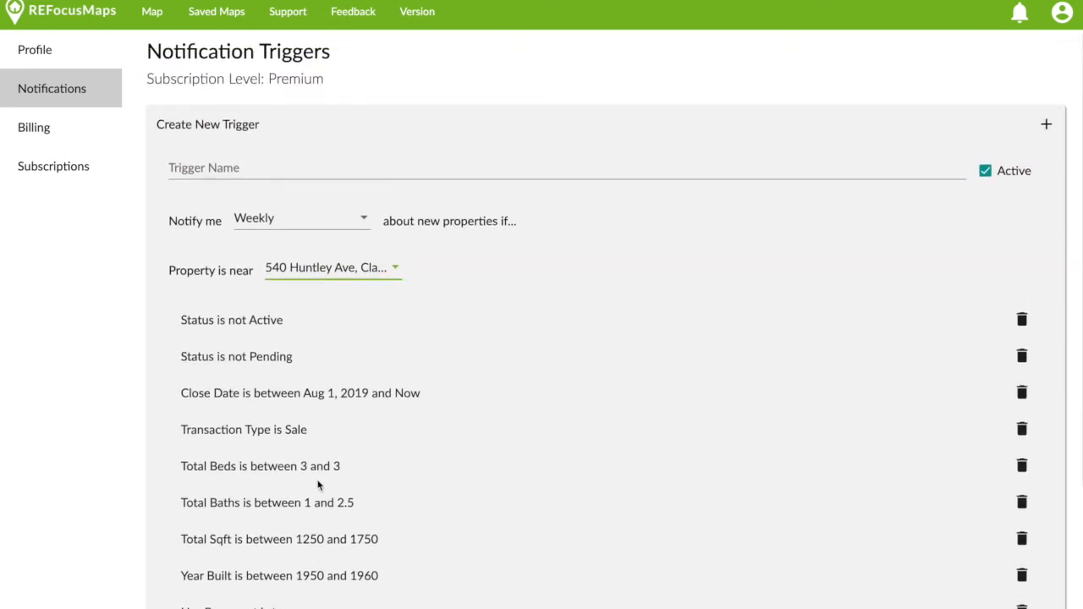
# - Switch the property location criterion to City and discard the unsaved trigger
pyautogui.click(395, 280)
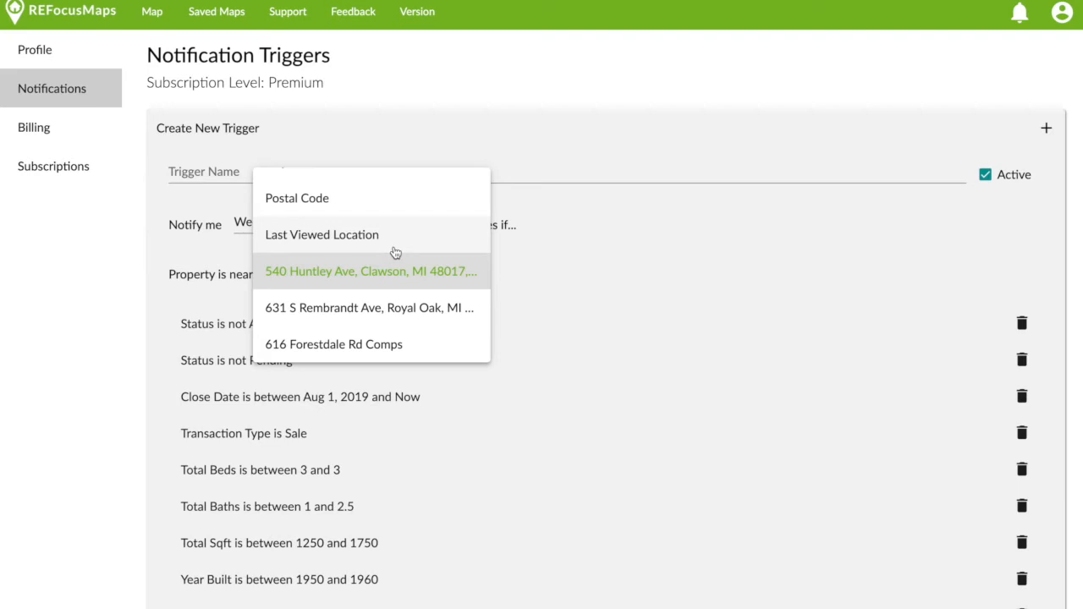
pyautogui.scroll(1, 396, 252)
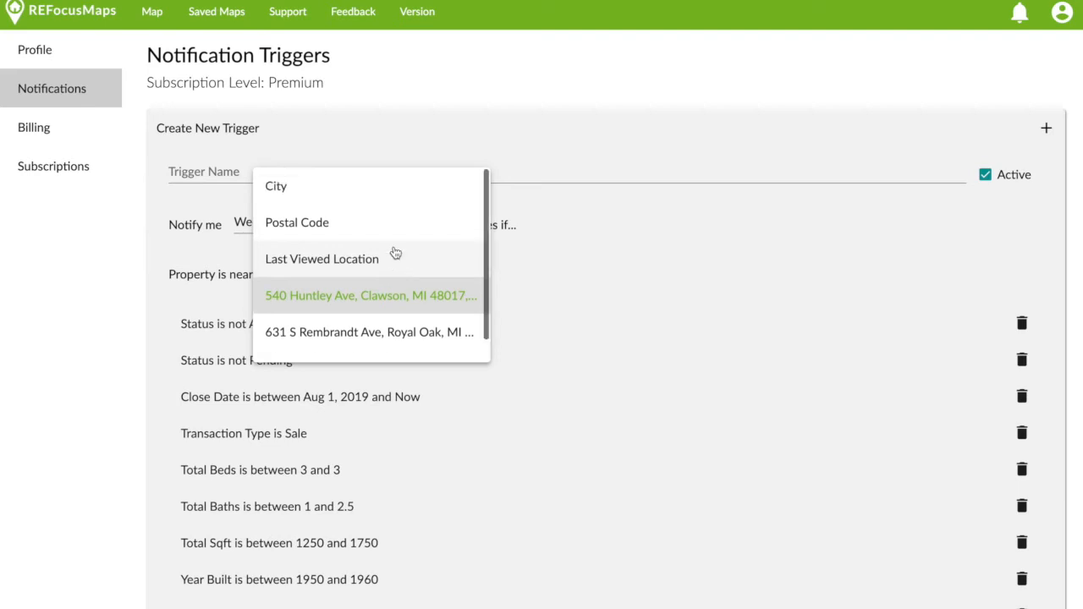
pyautogui.click(327, 200)
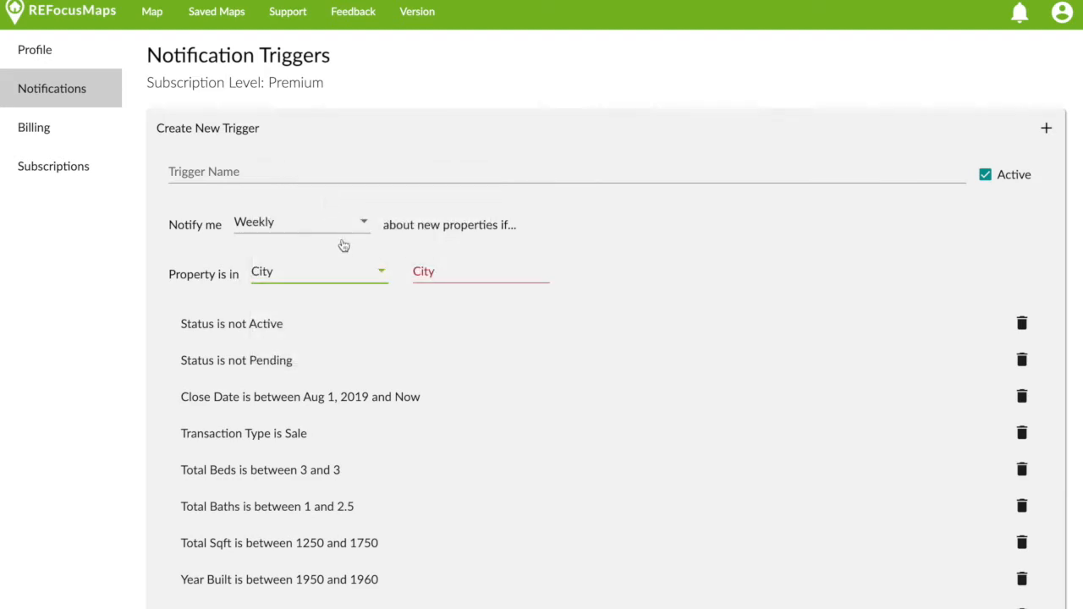
pyautogui.scroll(-2, 468, 329)
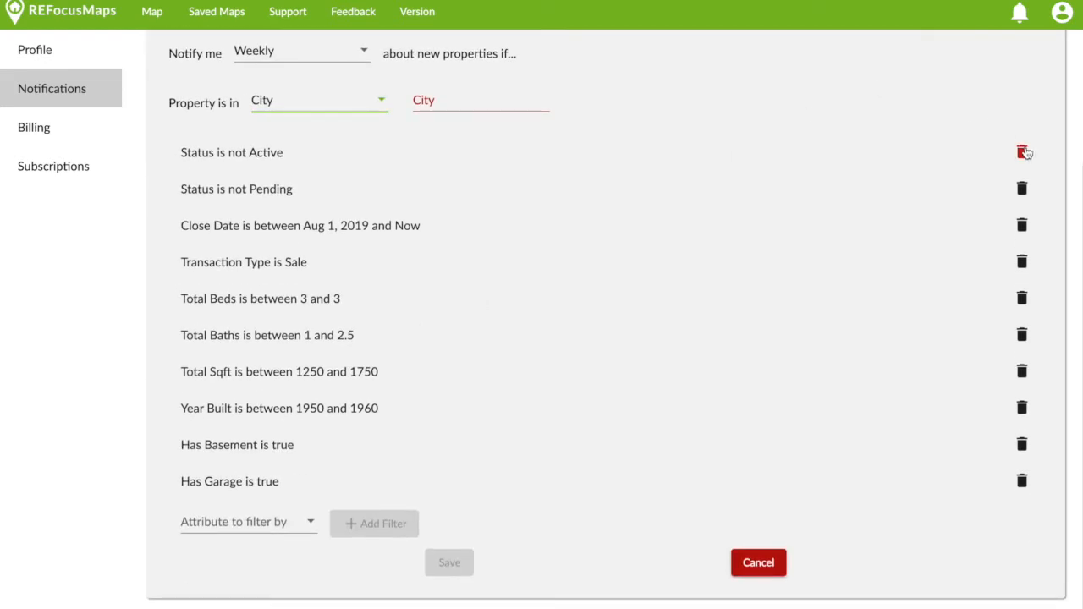
pyautogui.click(766, 563)
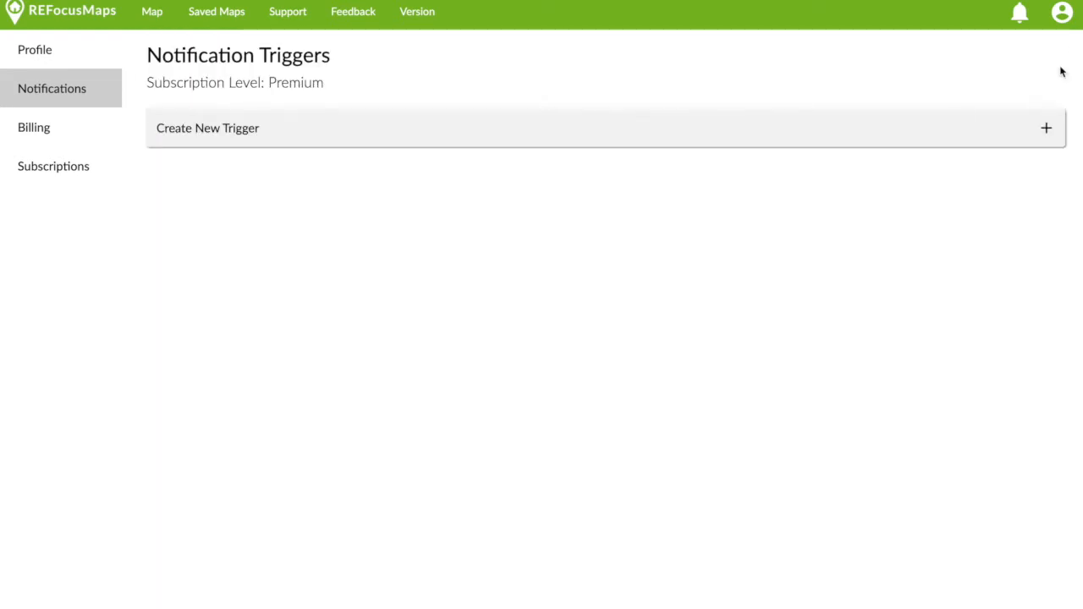
# - Start a new notification trigger and look through the property attributes available for filtering, without choosing one
pyautogui.click(1047, 128)
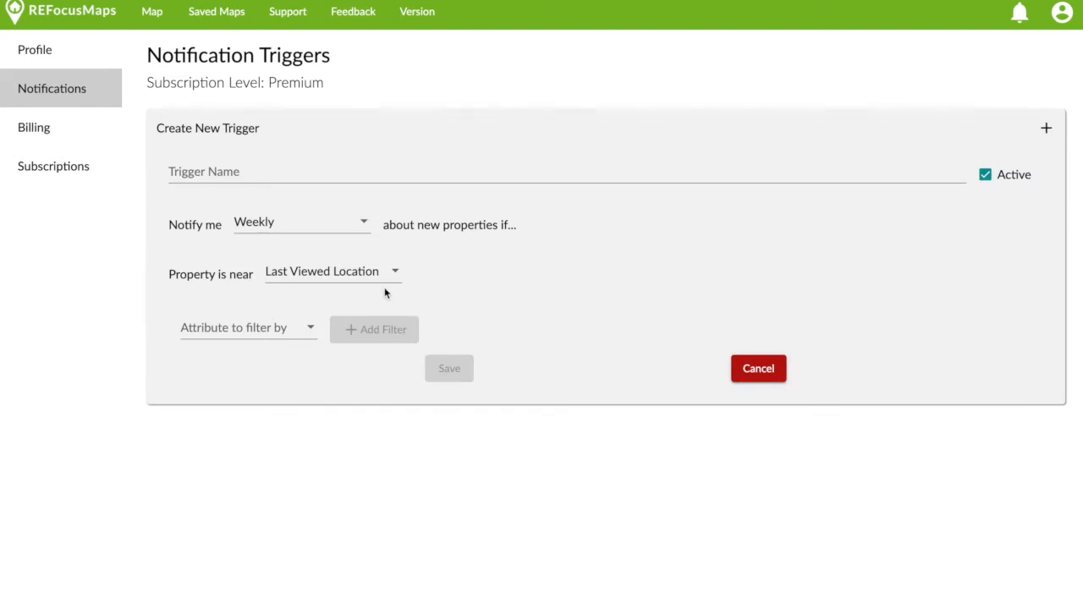
pyautogui.click(273, 329)
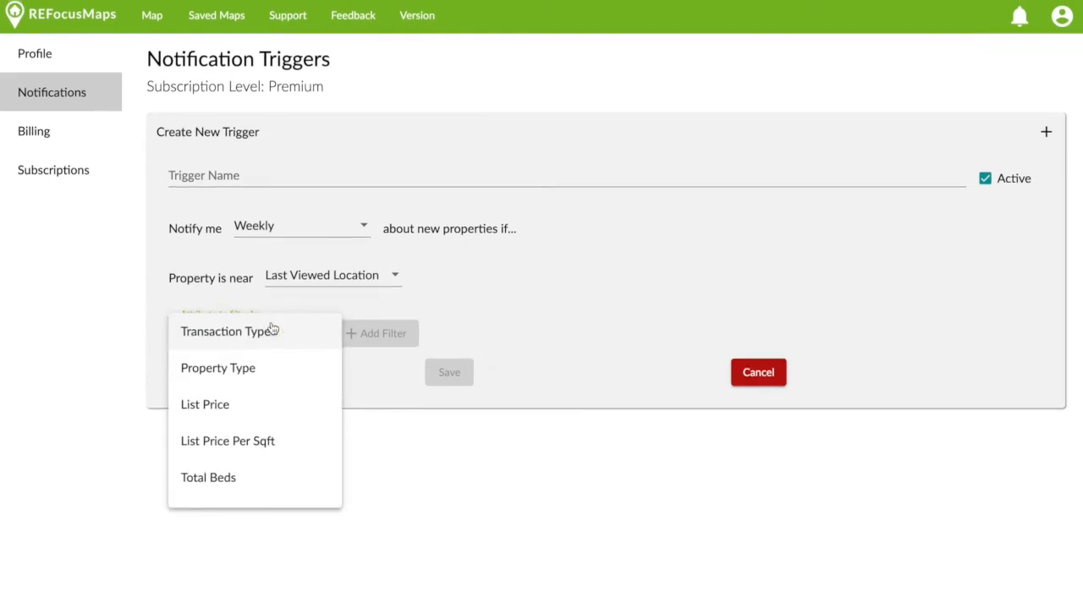
pyautogui.scroll(-3, 271, 332)
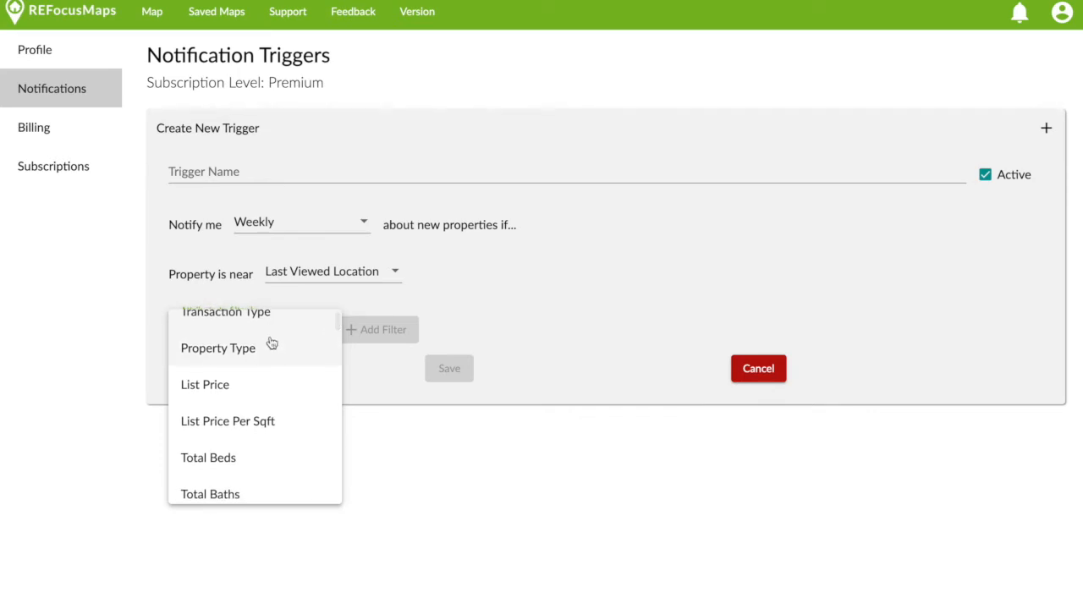
pyautogui.scroll(-5, 271, 342)
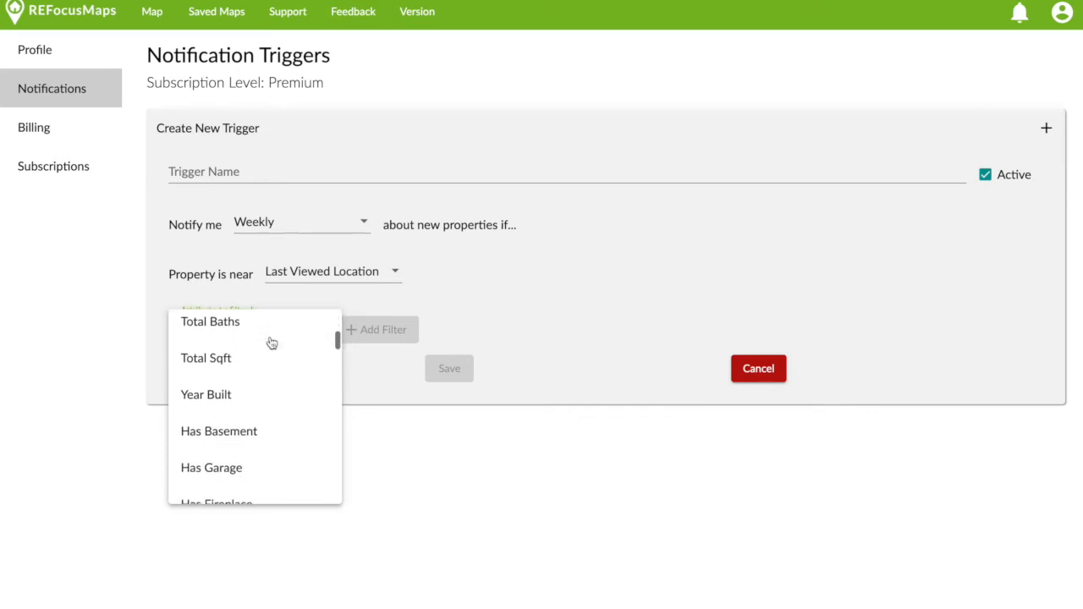
pyautogui.scroll(-4, 272, 342)
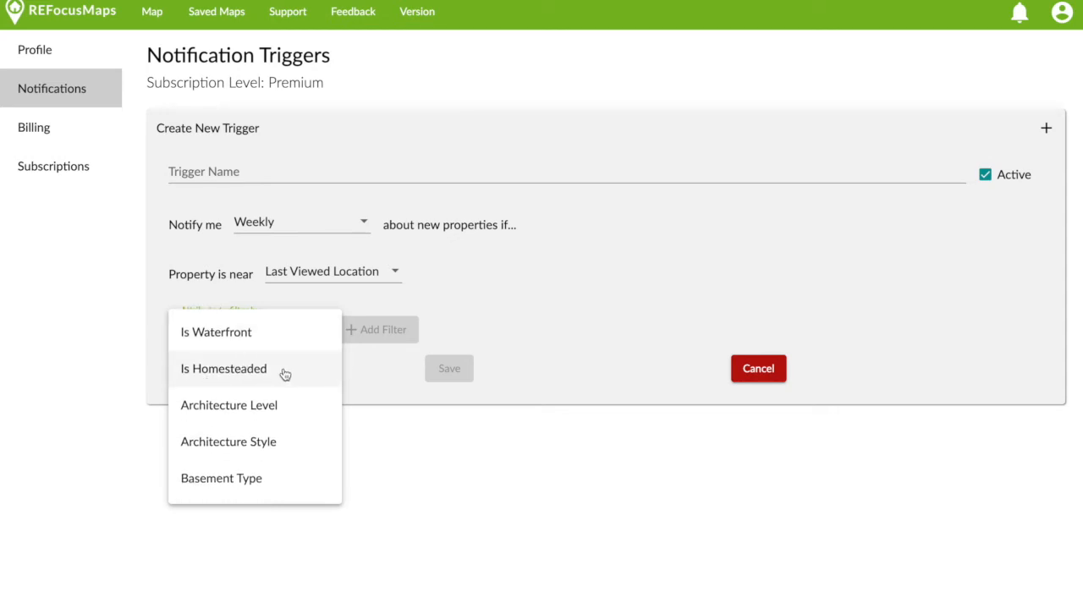
pyautogui.scroll(10, 285, 375)
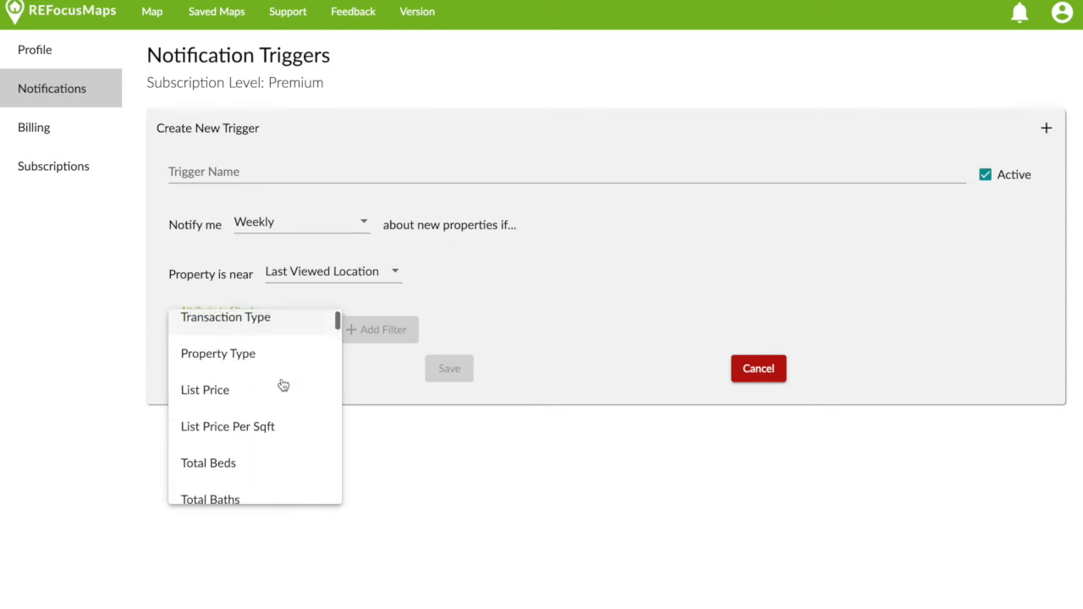
pyautogui.scroll(-1, 283, 383)
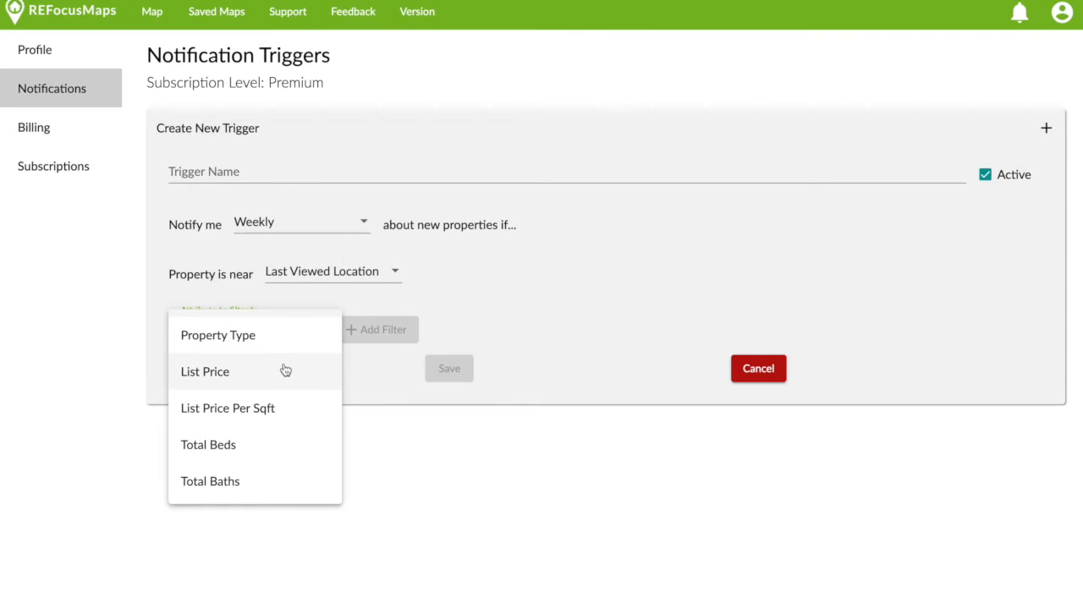
pyautogui.scroll(-4, 259, 441)
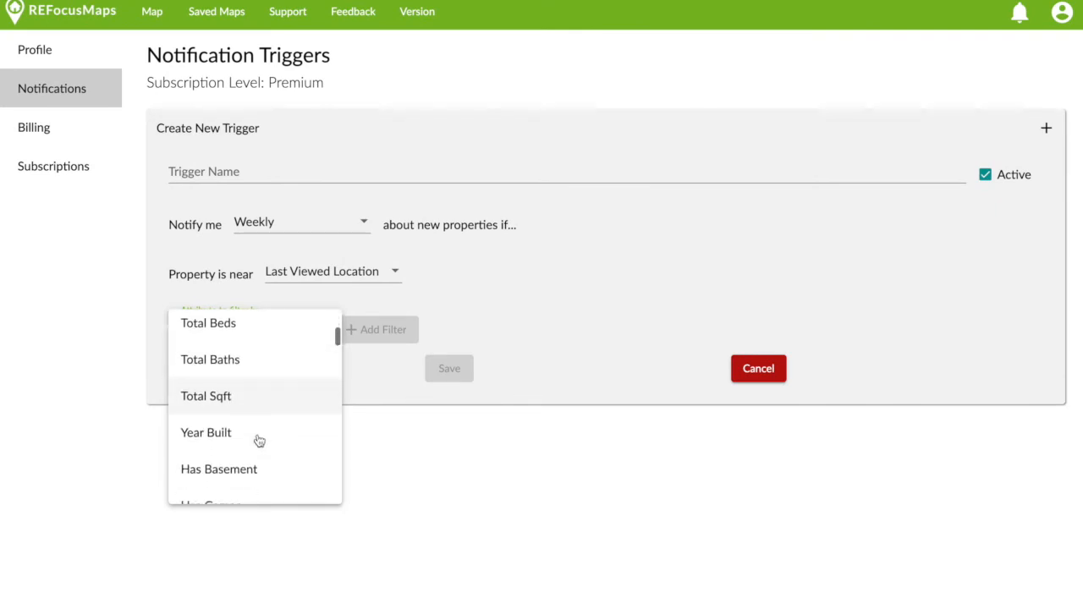
pyautogui.scroll(-6, 259, 441)
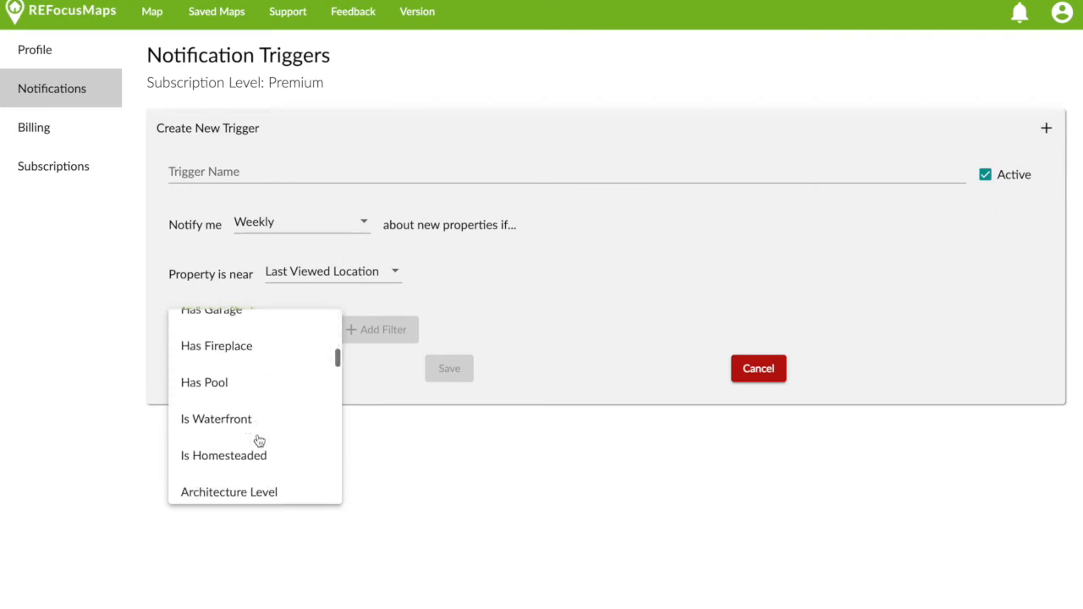
pyautogui.scroll(-1, 259, 441)
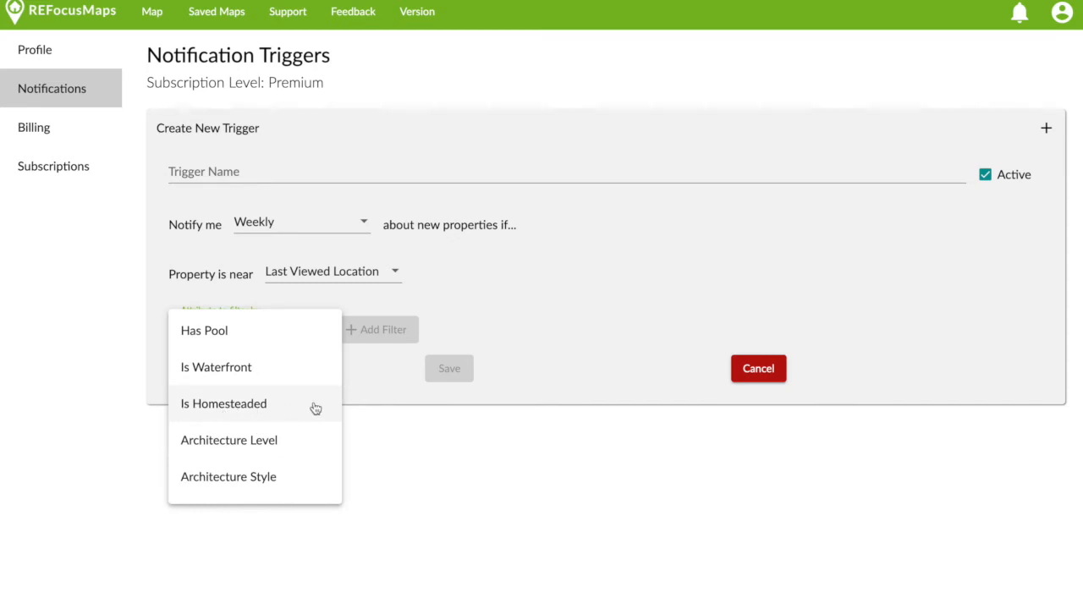
pyautogui.scroll(-5, 314, 409)
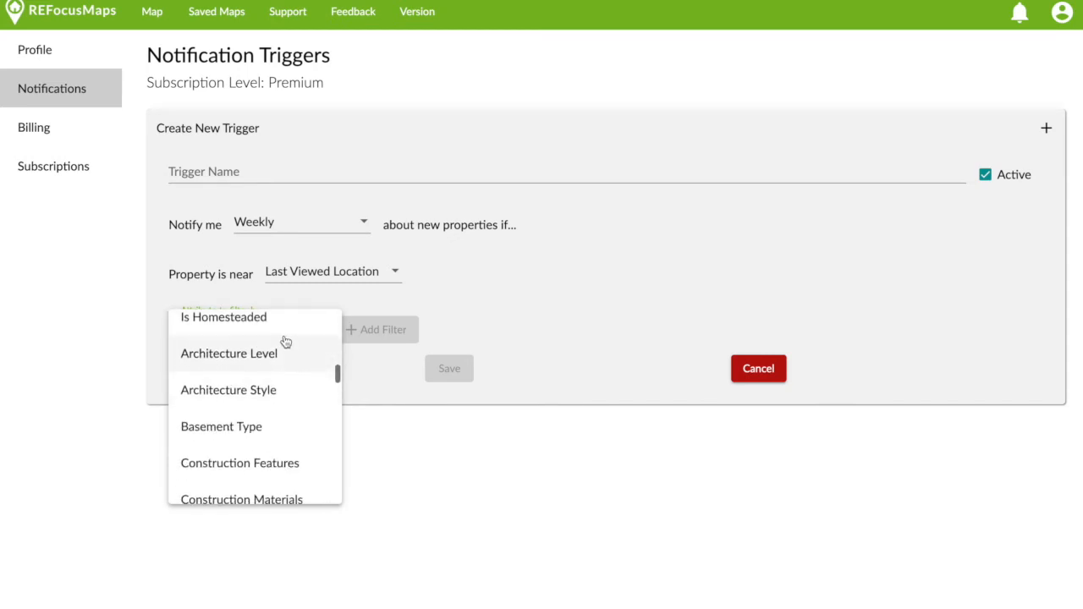
pyautogui.scroll(-15, 285, 346)
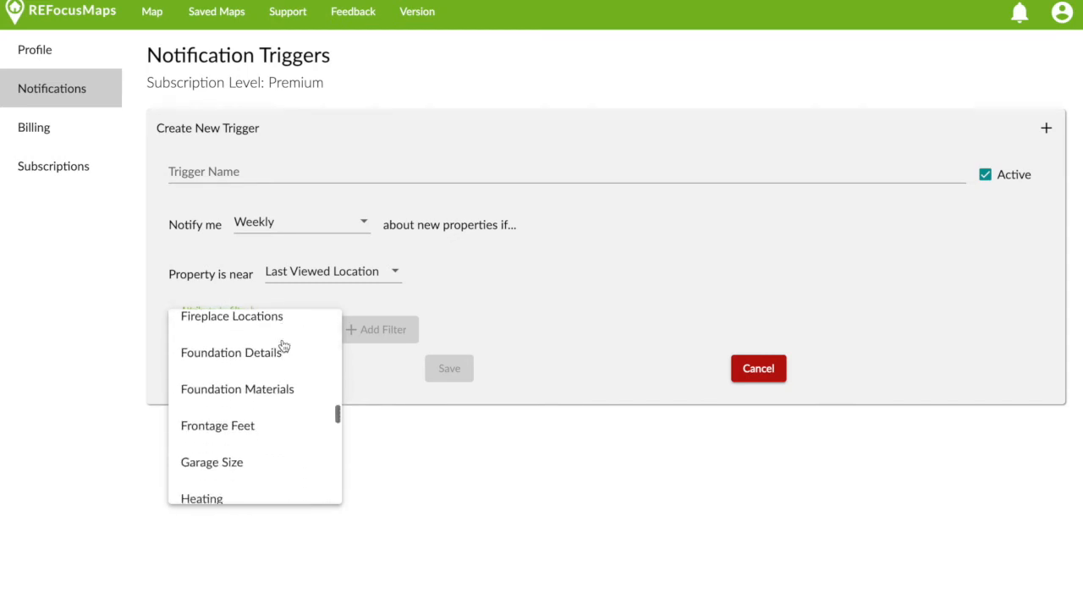
pyautogui.scroll(-2, 284, 346)
pyautogui.scroll(10, 285, 346)
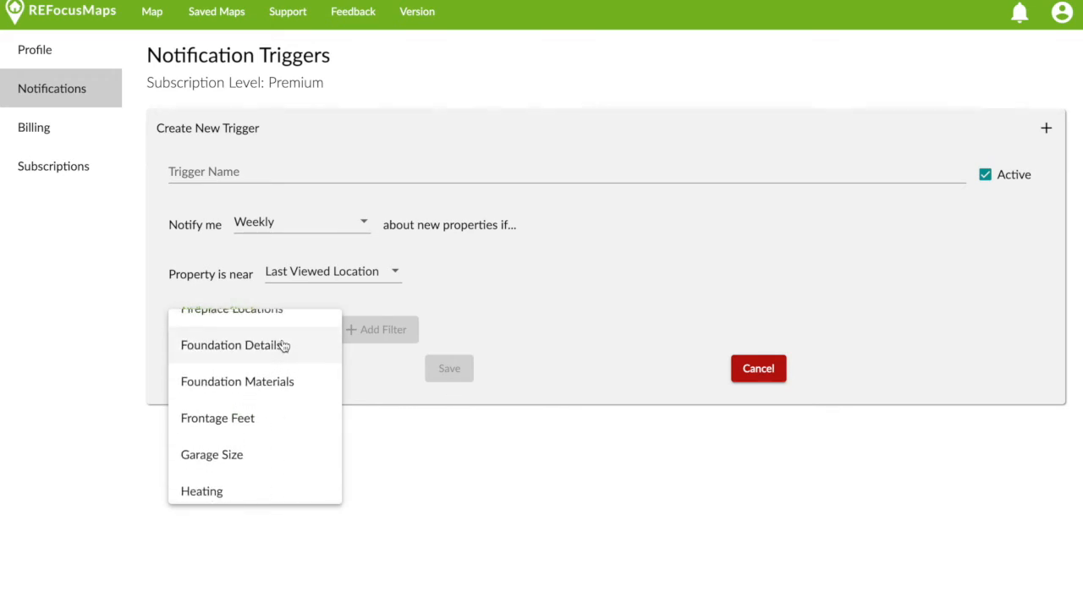
pyautogui.scroll(6, 285, 346)
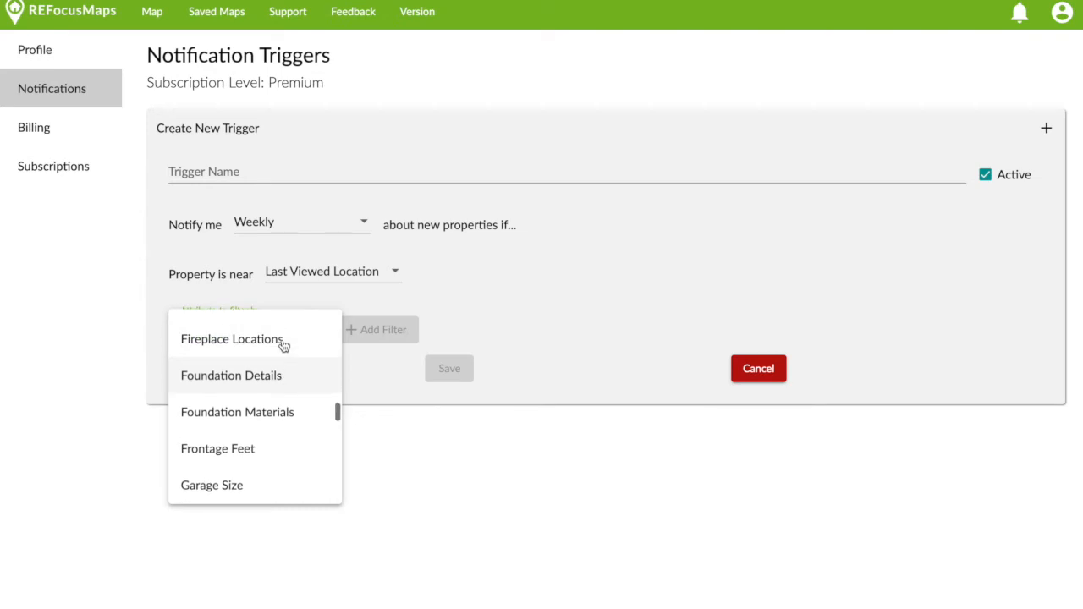
pyautogui.scroll(-6, 284, 346)
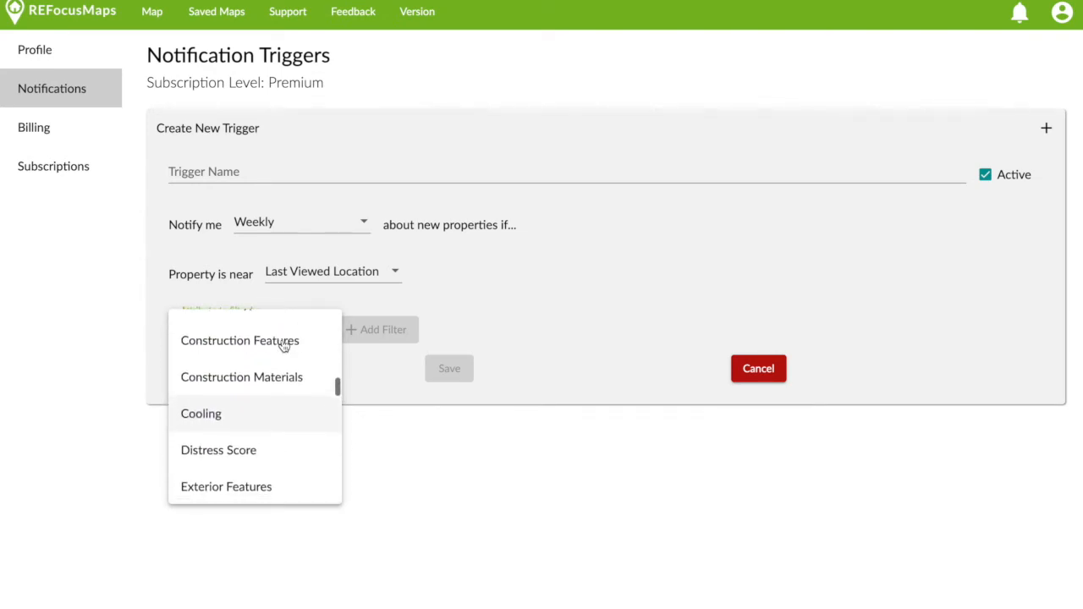
pyautogui.scroll(-5, 284, 347)
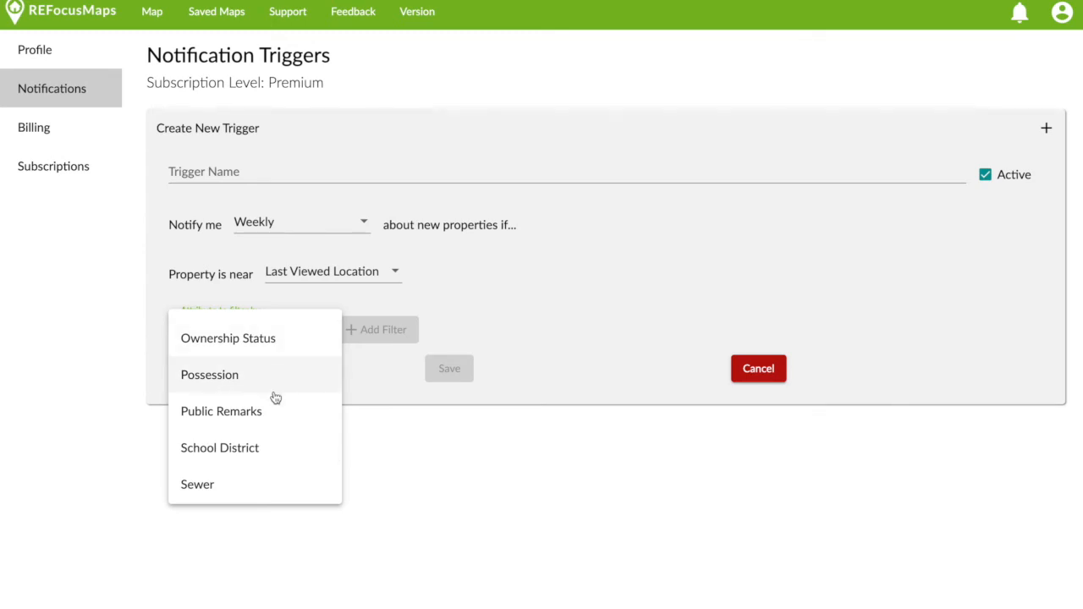
pyautogui.scroll(-4, 276, 398)
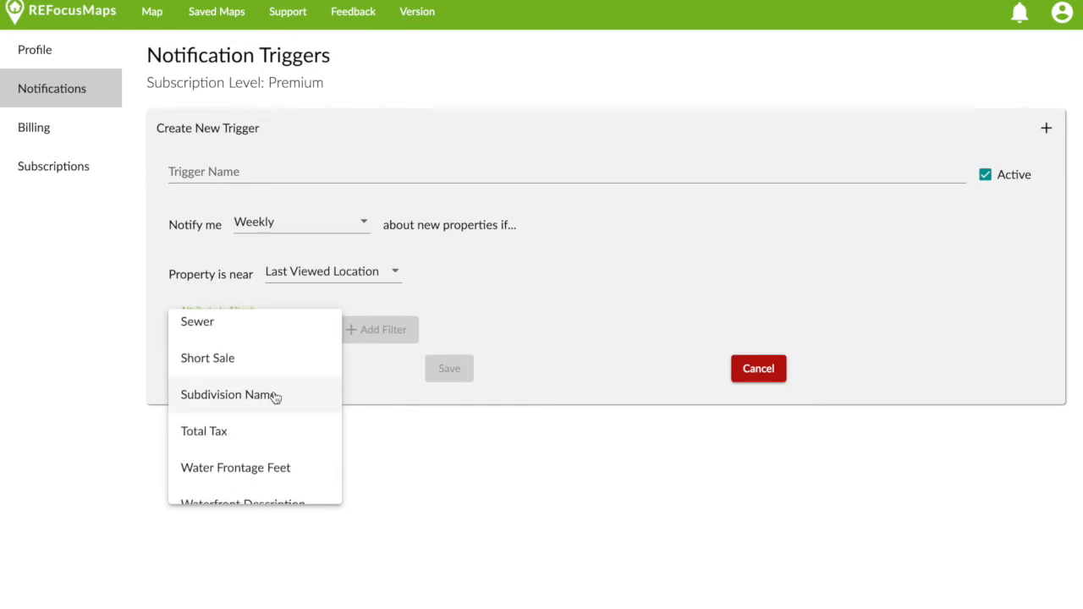
pyautogui.click(548, 279)
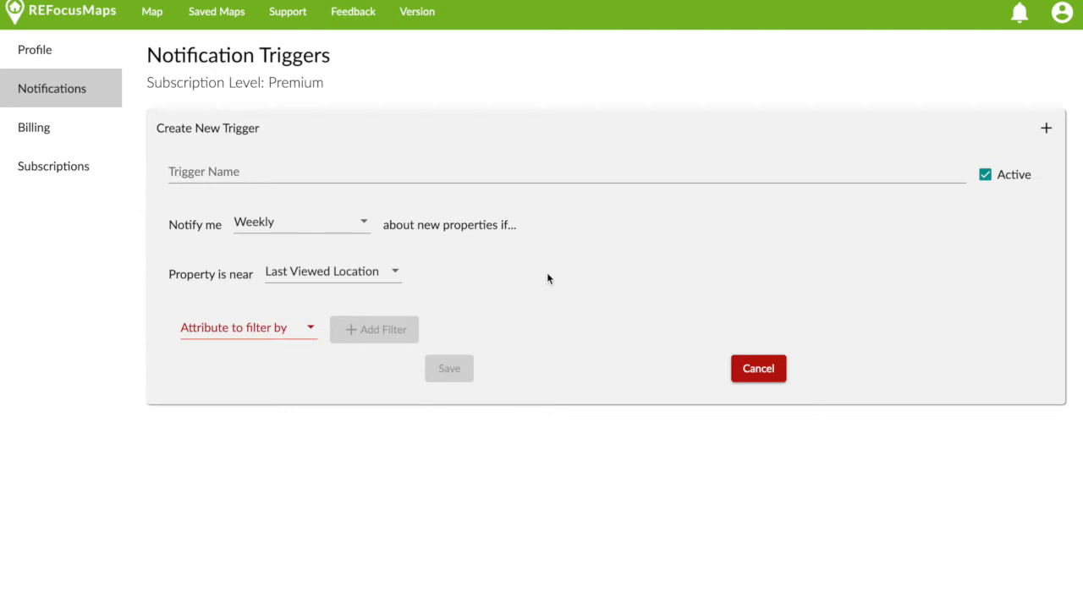
# - Name the trigger Distressed Properties In Warren and set its notification frequency to Instantly
pyautogui.click(396, 172)
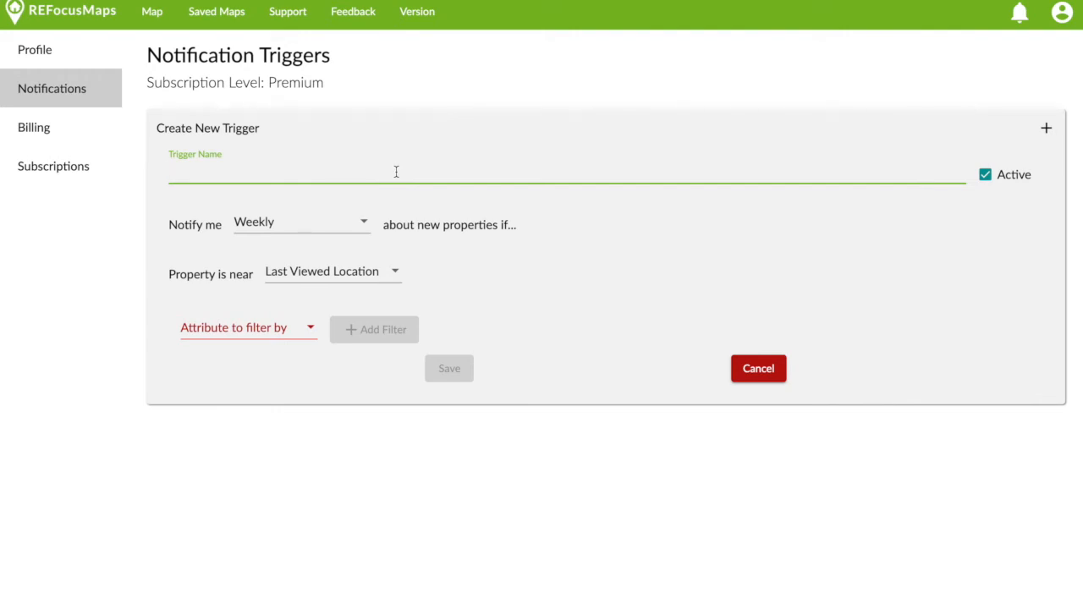
pyautogui.write('Distressed Properties In Warren')
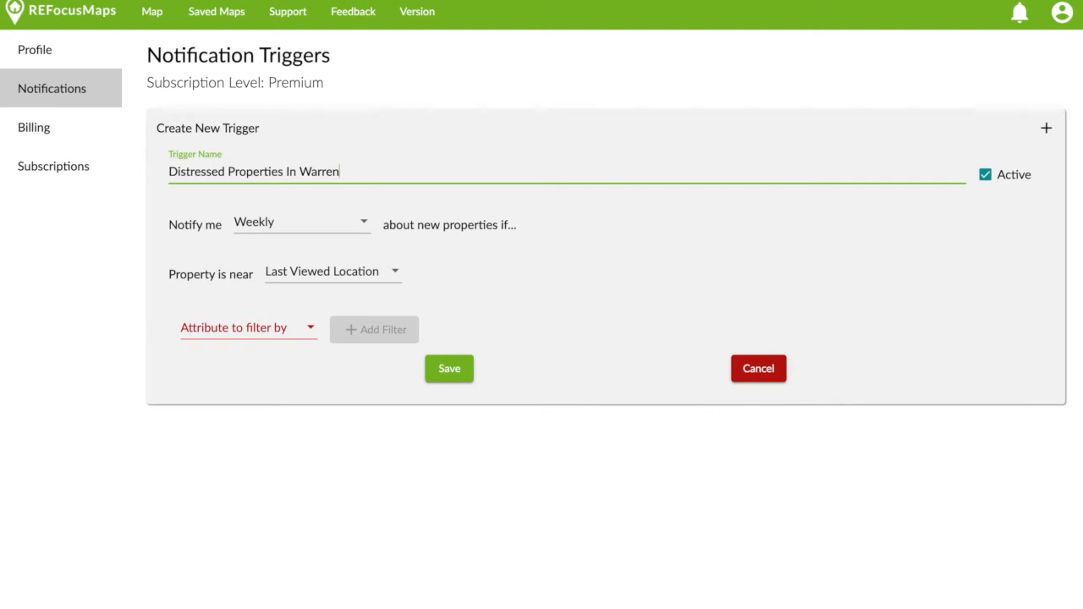
pyautogui.click(286, 222)
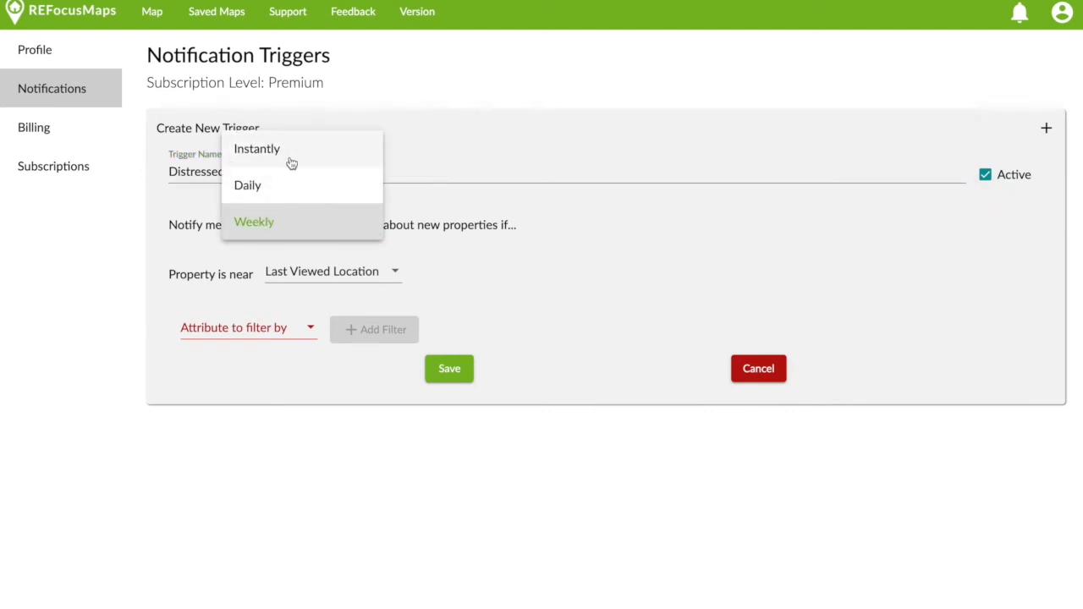
pyautogui.click(291, 162)
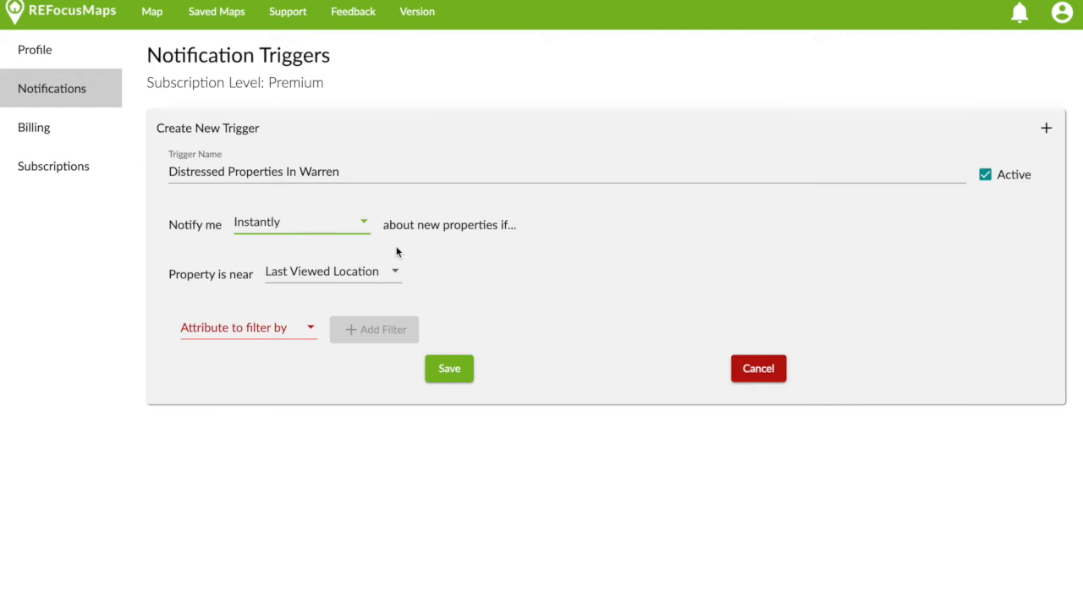
# - Set the trigger's property location criterion to City with the value Warren
pyautogui.click(346, 281)
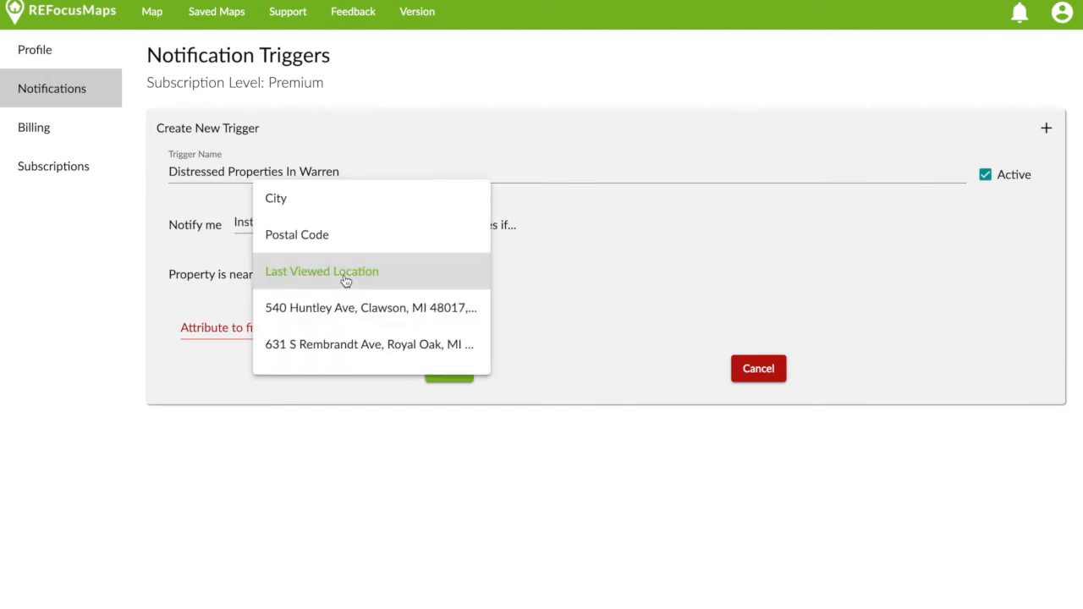
pyautogui.click(396, 206)
pyautogui.click(495, 272)
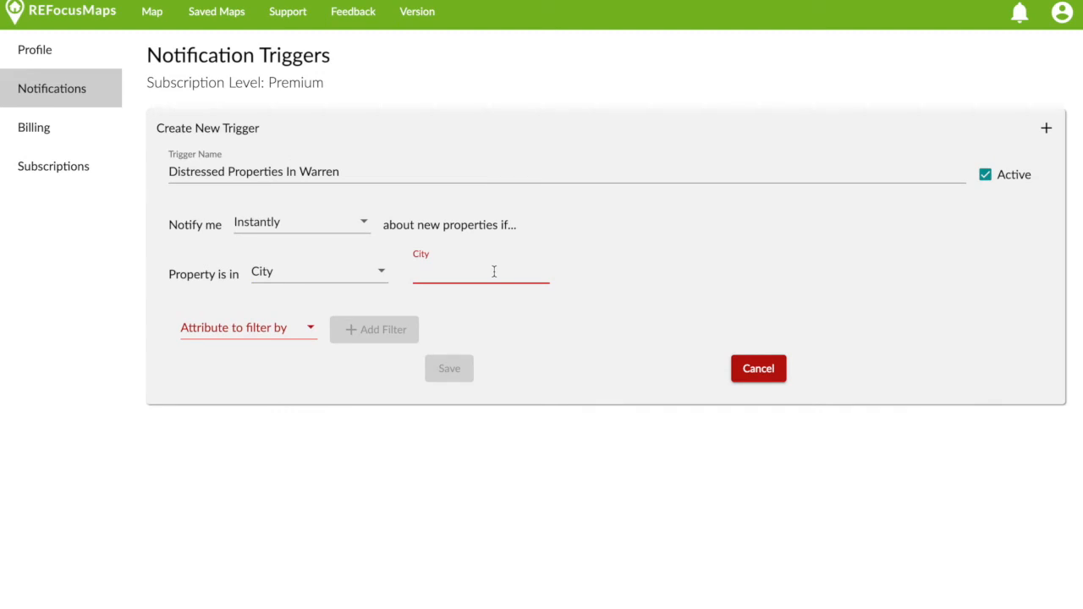
pyautogui.write('Warren')
# - Add a Distress Score filter with a minimum of 6 and save the trigger
pyautogui.click(229, 329)
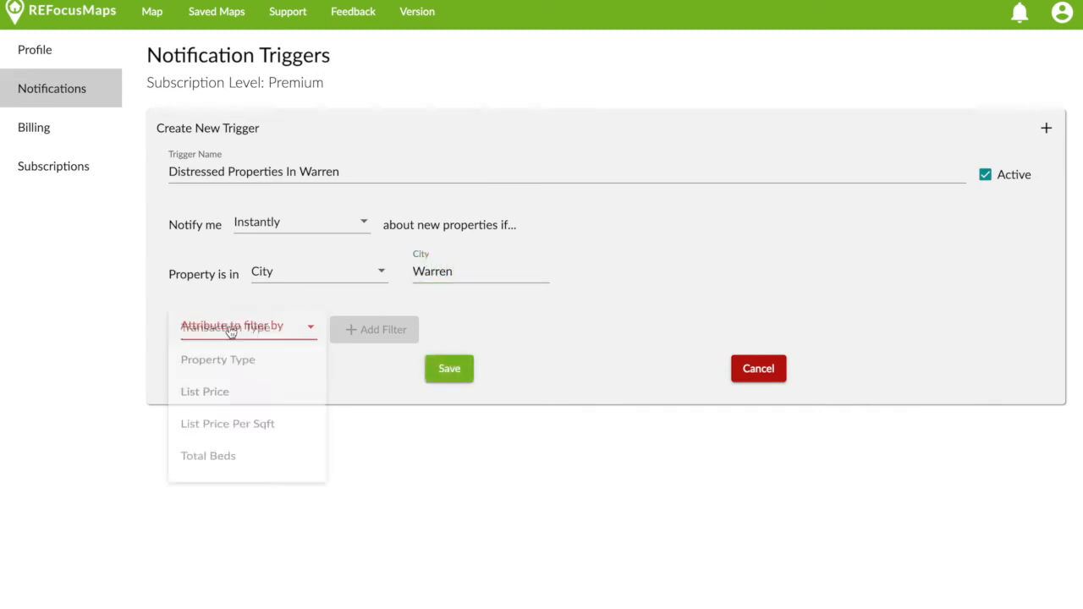
pyautogui.scroll(-3, 261, 388)
pyautogui.scroll(-8, 262, 389)
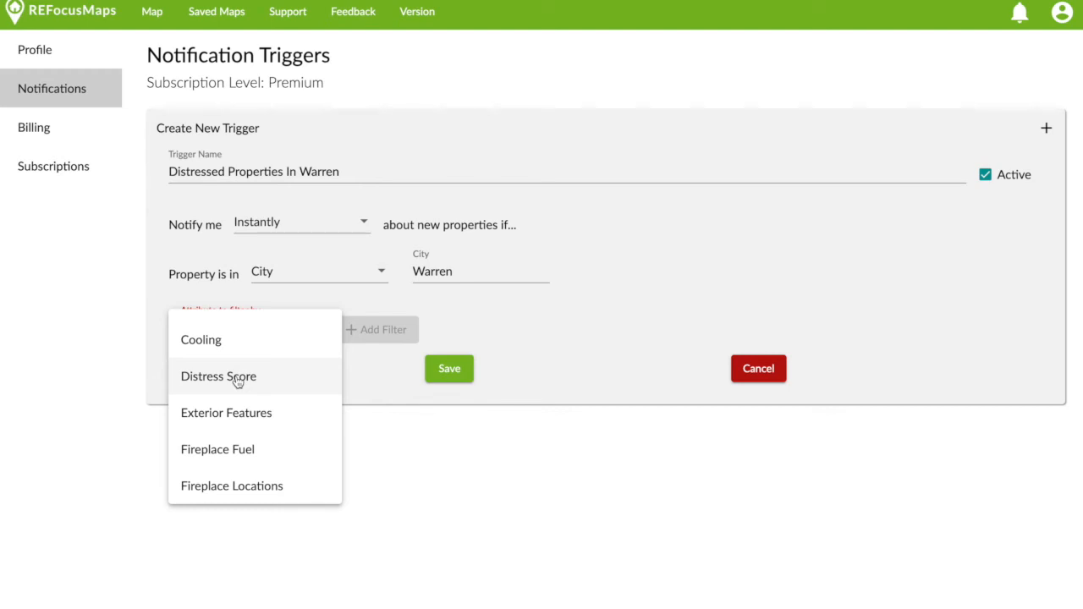
pyautogui.click(238, 381)
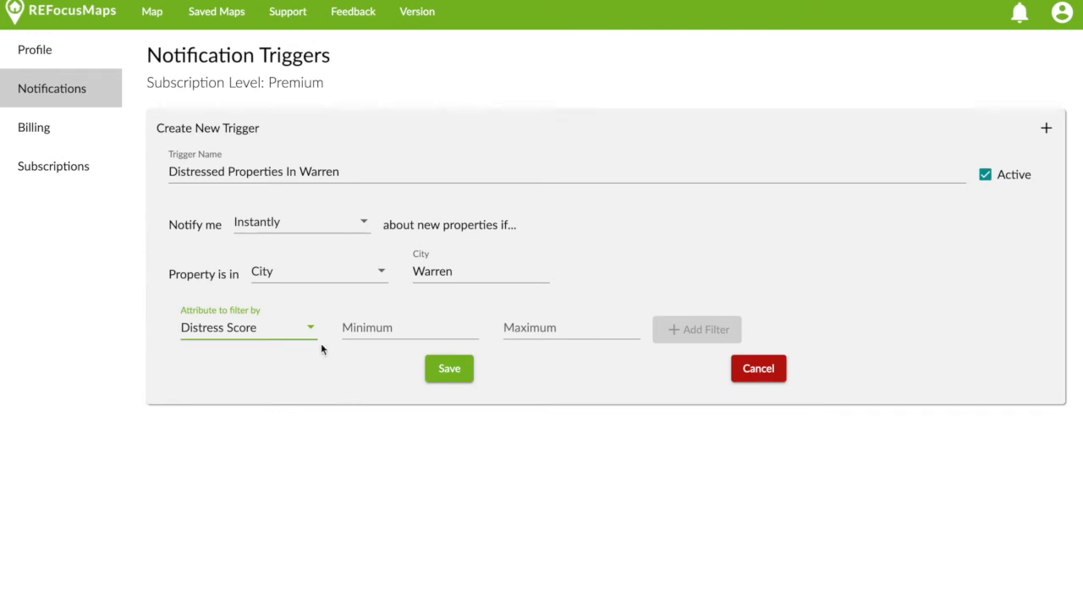
pyautogui.click(370, 329)
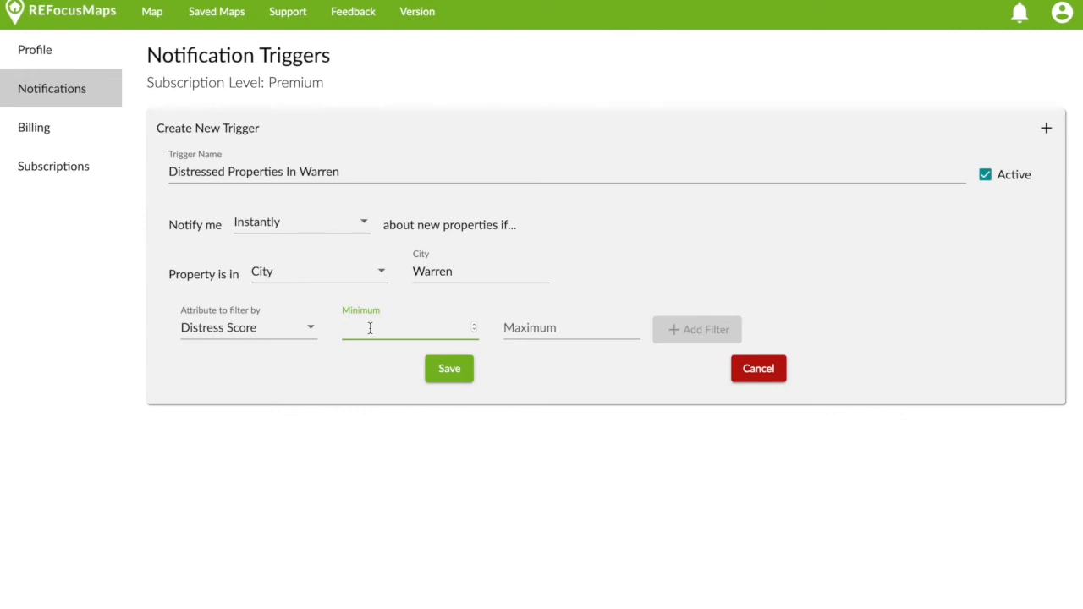
pyautogui.write('6')
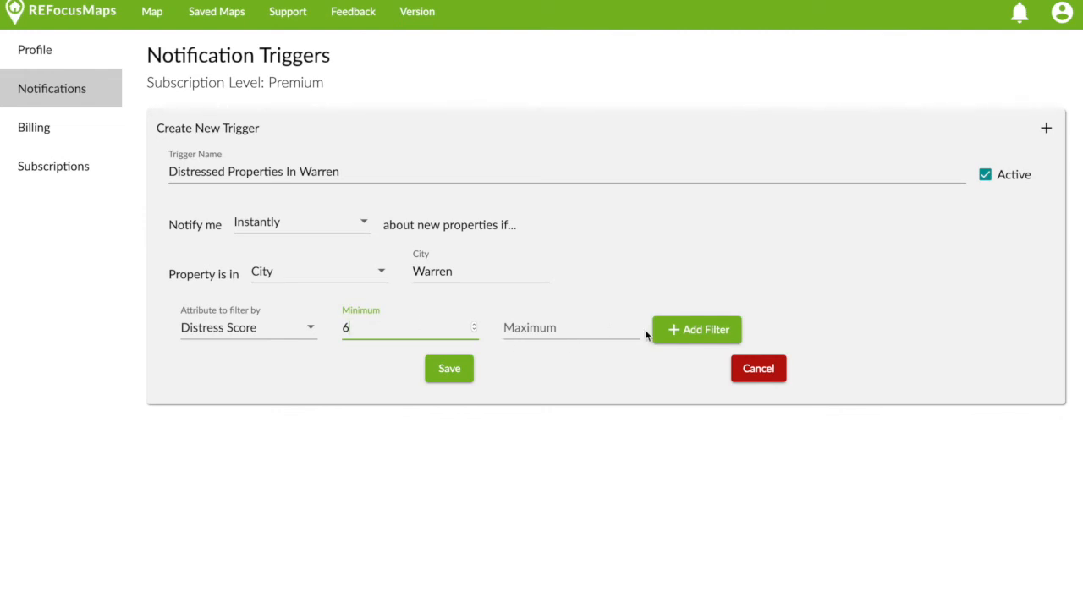
pyautogui.click(715, 333)
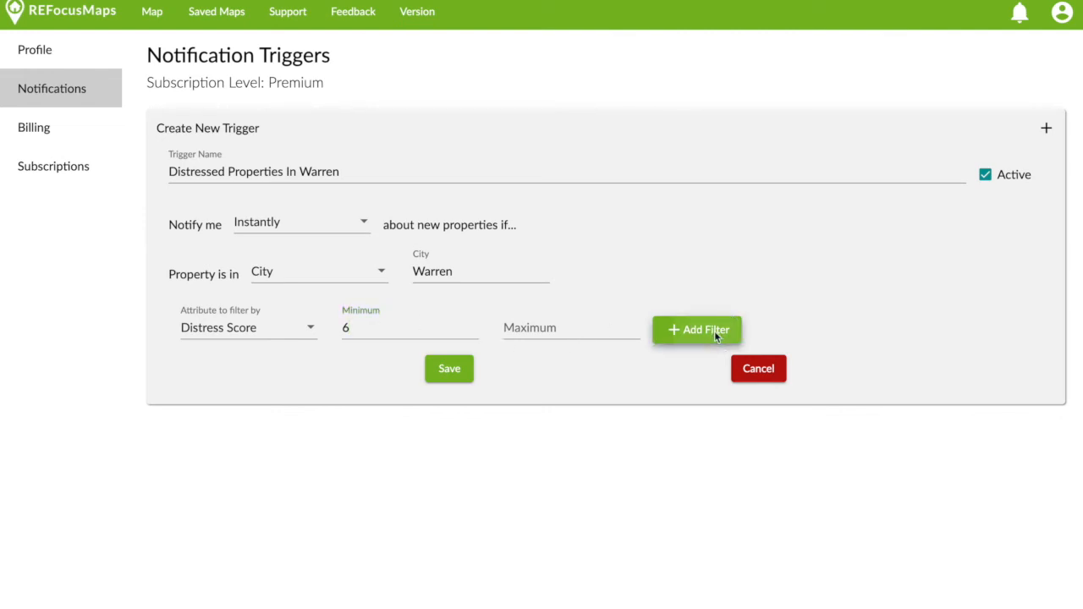
pyautogui.click(442, 413)
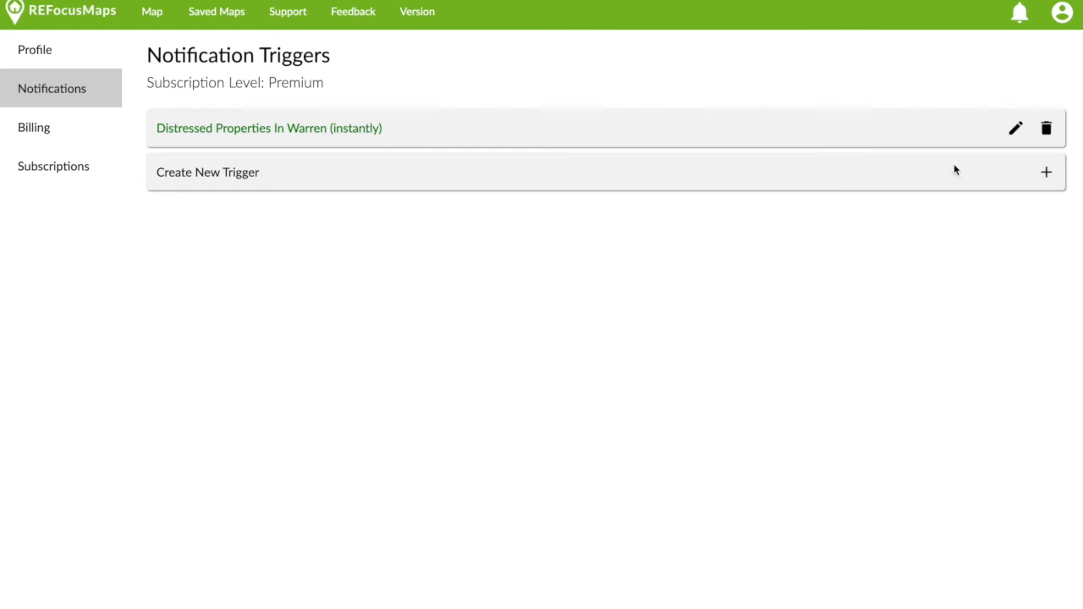
# - Edit the Distressed Properties In Warren trigger, replacing its Distress Score filter with one that has a minimum of 7
pyautogui.click(1016, 133)
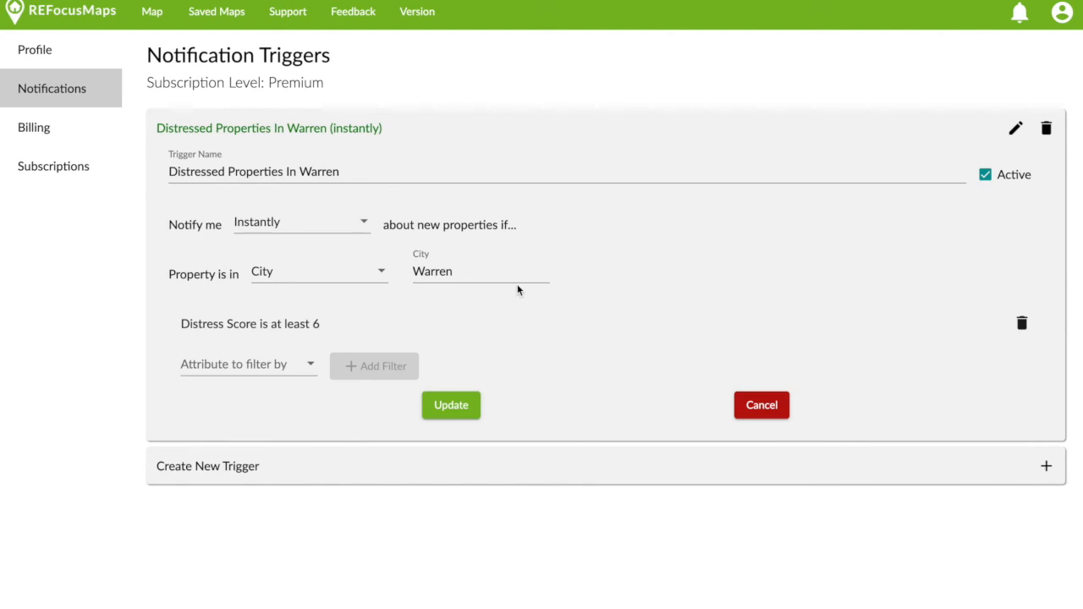
pyautogui.click(1022, 325)
pyautogui.click(266, 330)
pyautogui.scroll(-3, 267, 418)
pyautogui.scroll(-5, 266, 418)
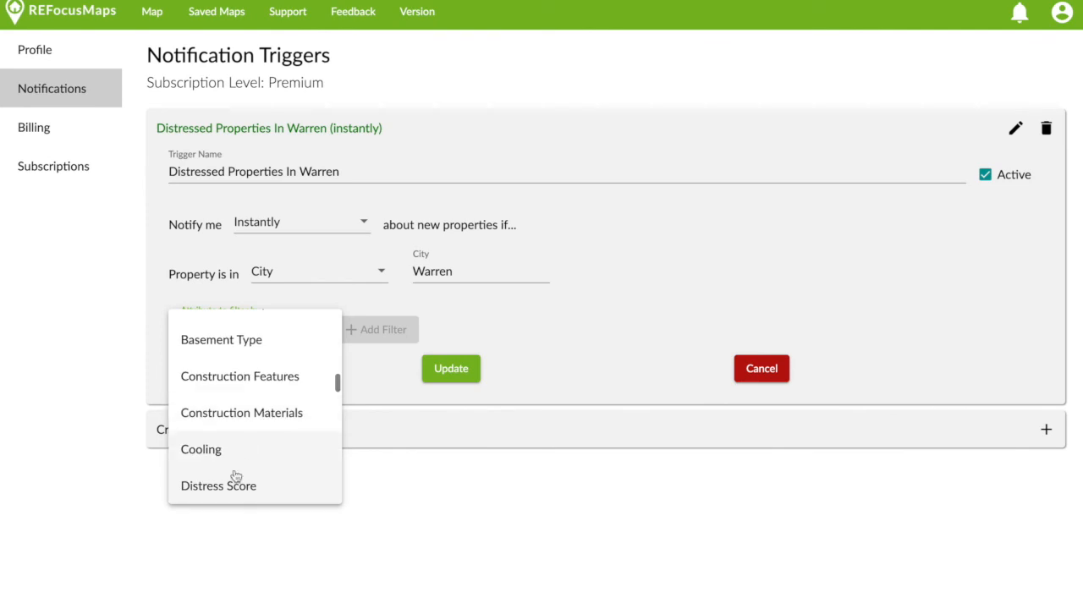
pyautogui.click(229, 487)
pyautogui.click(403, 335)
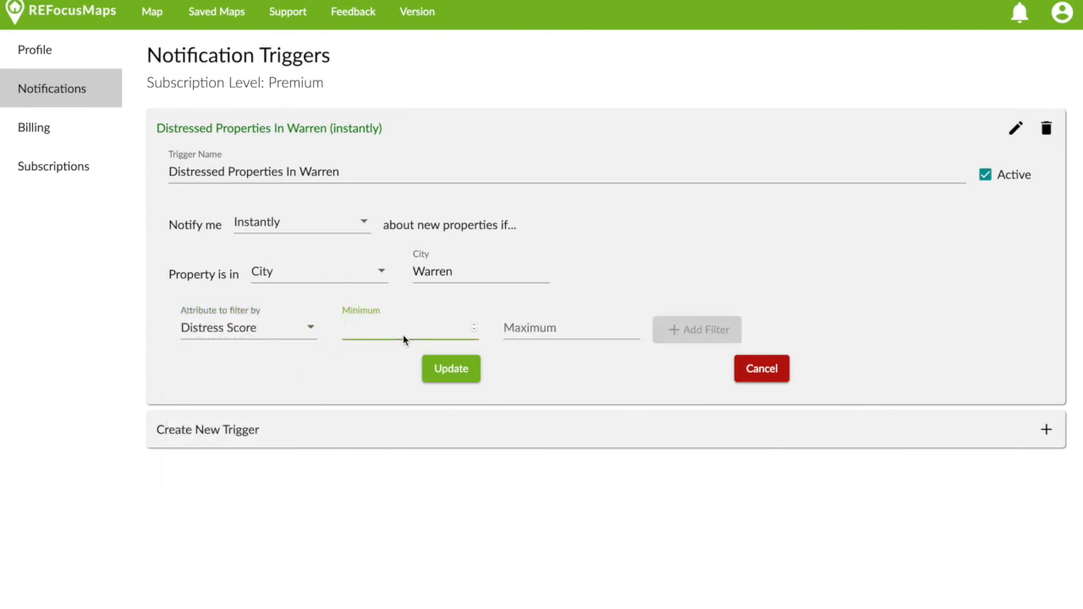
pyautogui.write('7')
pyautogui.click(699, 334)
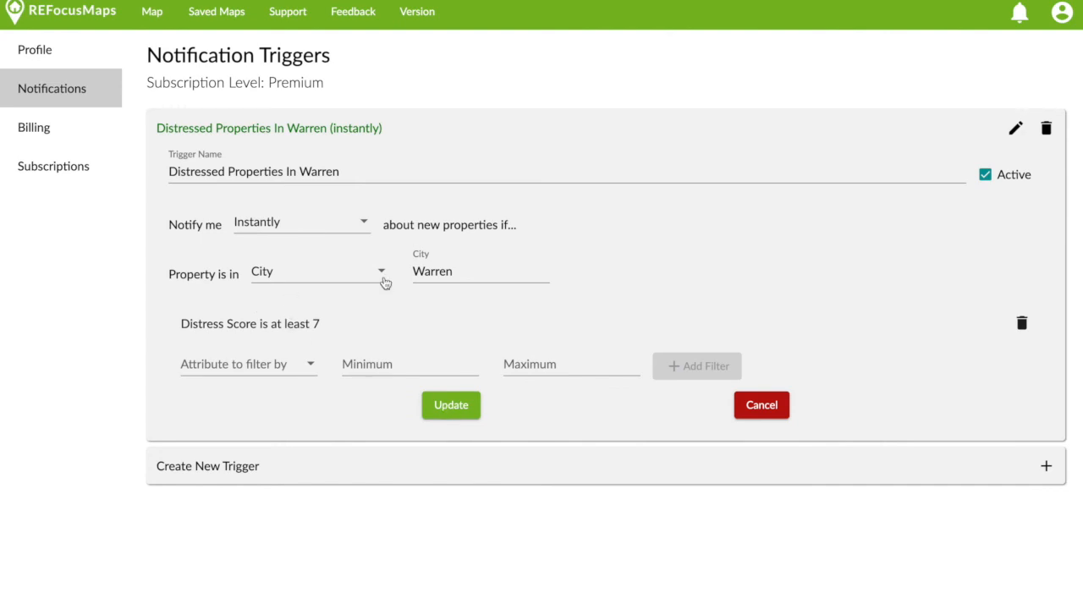
# - Review the notification frequency options, keep the Distressed Properties In Warren trigger on Instantly and Active, and save the update
pyautogui.click(352, 230)
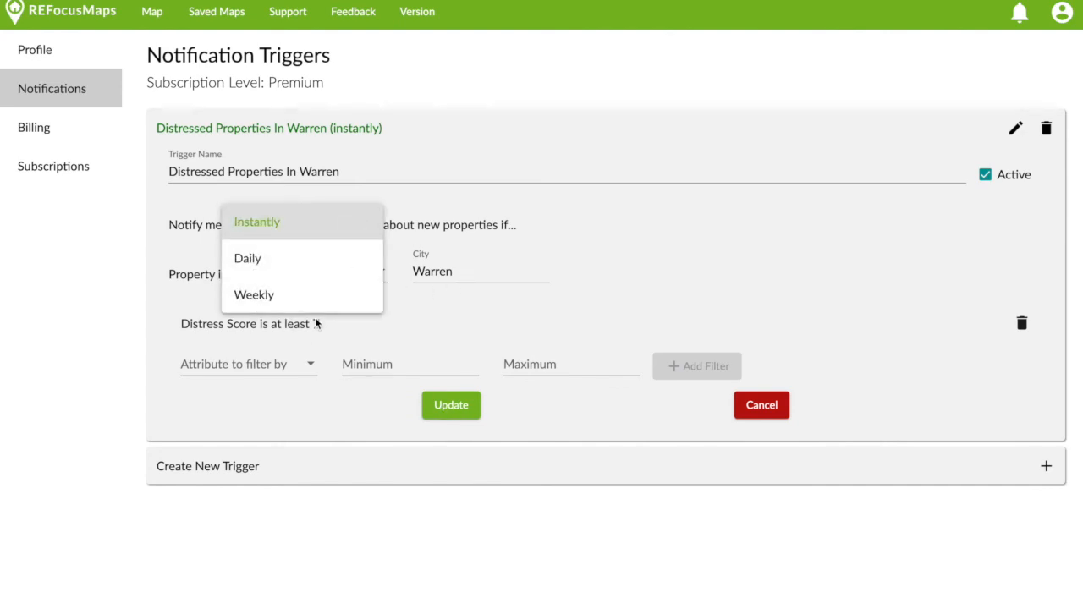
pyautogui.click(599, 237)
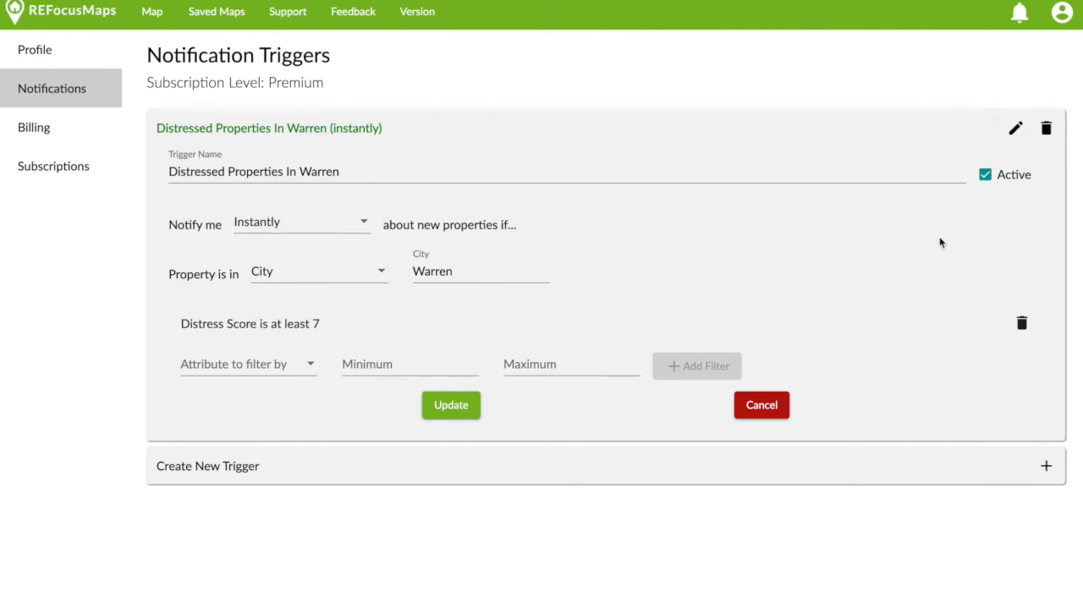
pyautogui.click(986, 177)
pyautogui.click(986, 177)
pyautogui.click(463, 415)
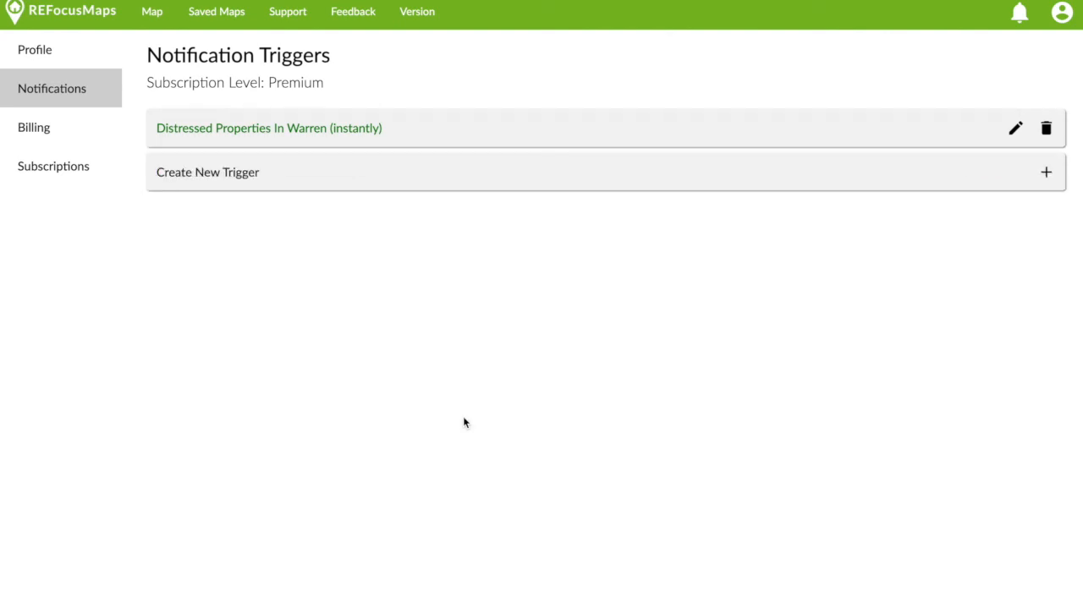
# - Request deletion of the Distressed Properties In Warren trigger and cancel at the confirmation
pyautogui.click(1046, 130)
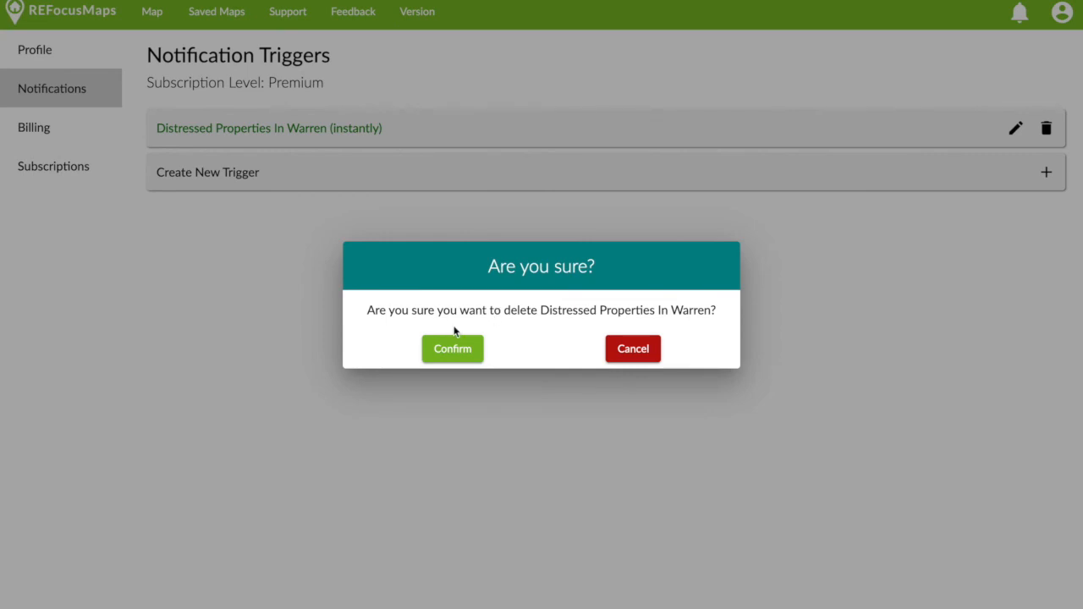
pyautogui.click(642, 343)
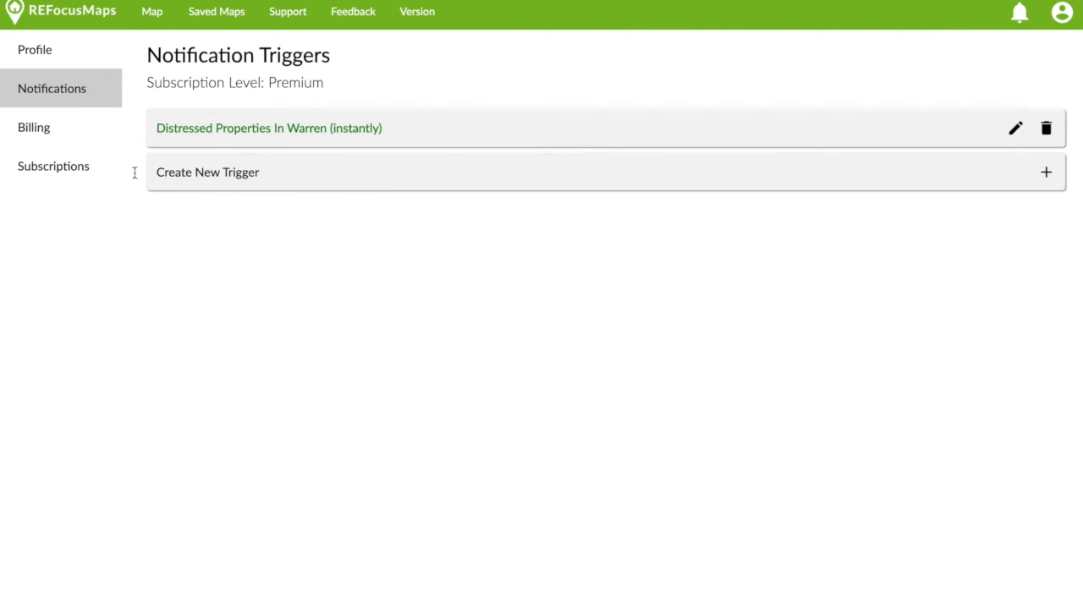
# - Start a new notification trigger and set its notification frequency to Instantly
pyautogui.click(1045, 174)
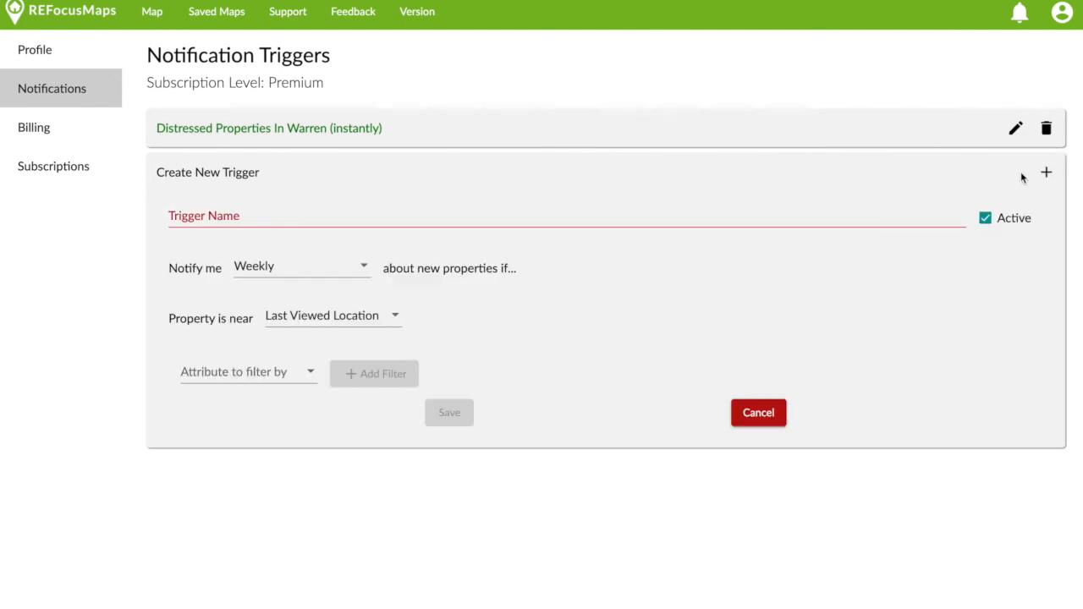
pyautogui.click(344, 271)
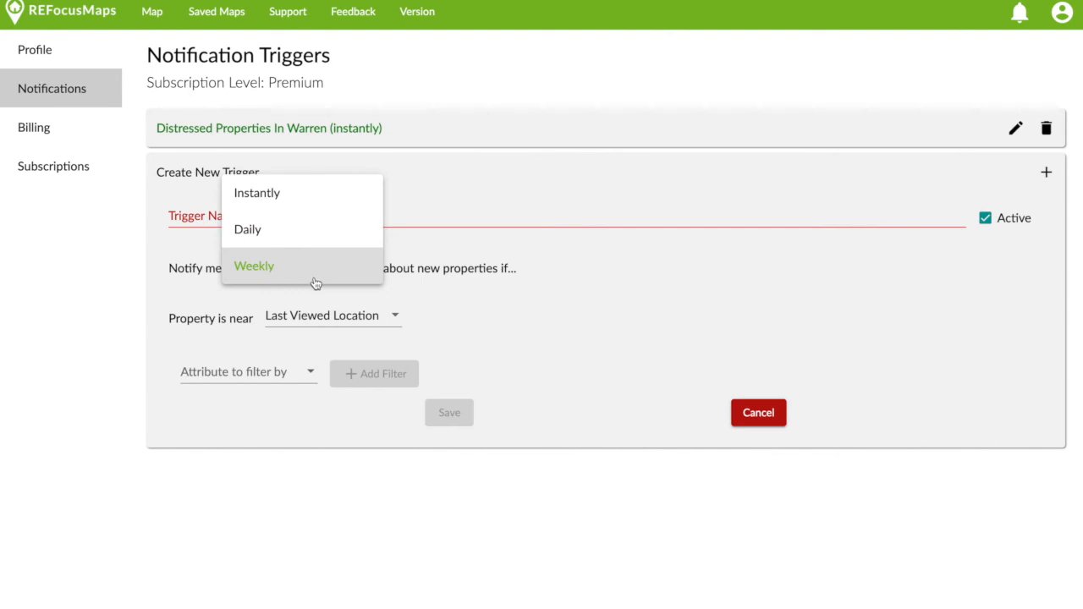
pyautogui.click(539, 282)
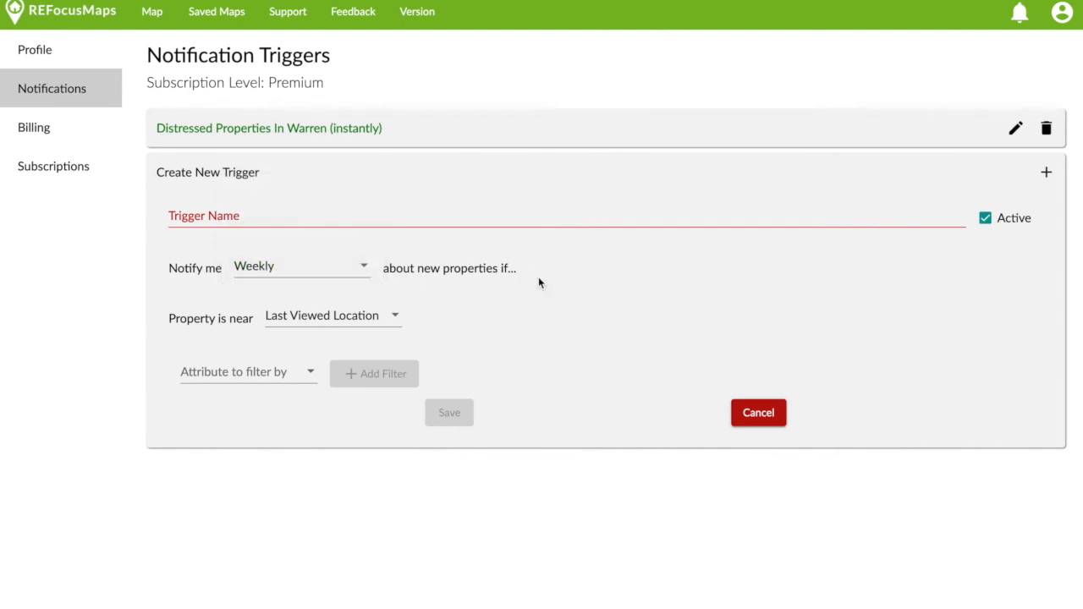
pyautogui.click(289, 263)
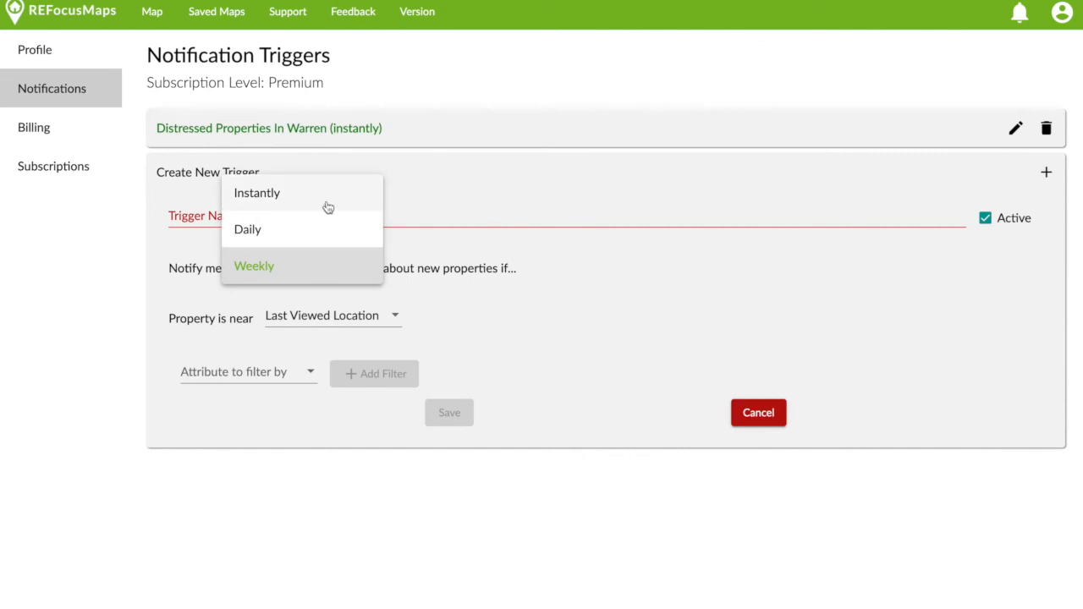
pyautogui.click(269, 195)
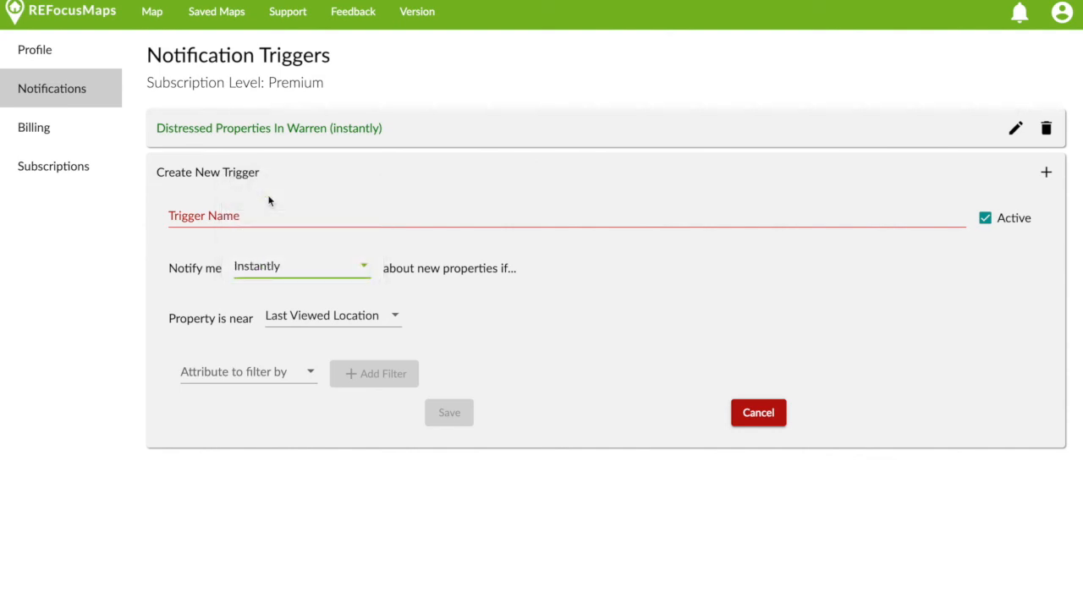